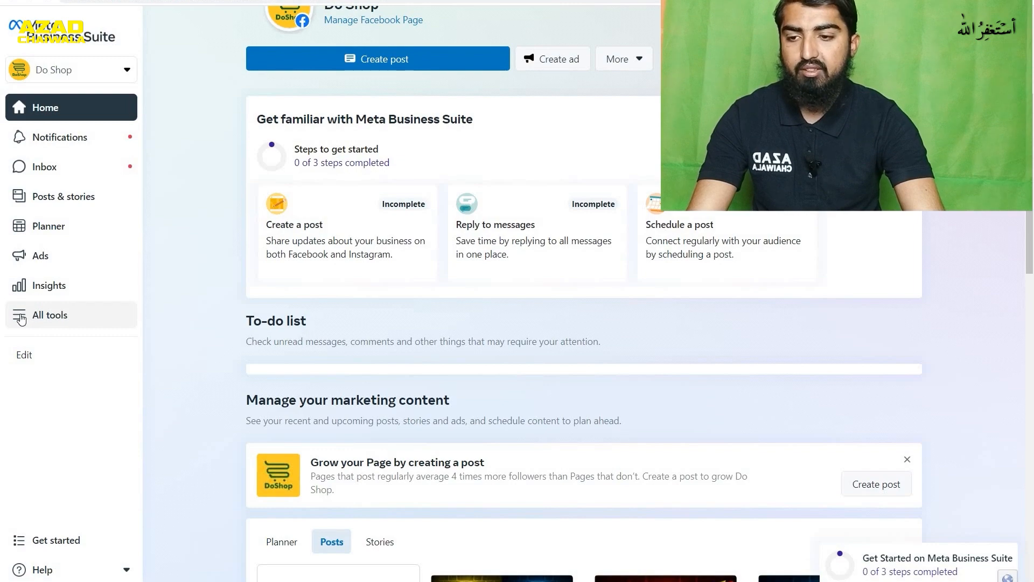
# - Open Ads Manager from the full list of business tools and start creating a new campaign
pyautogui.click(21, 318)
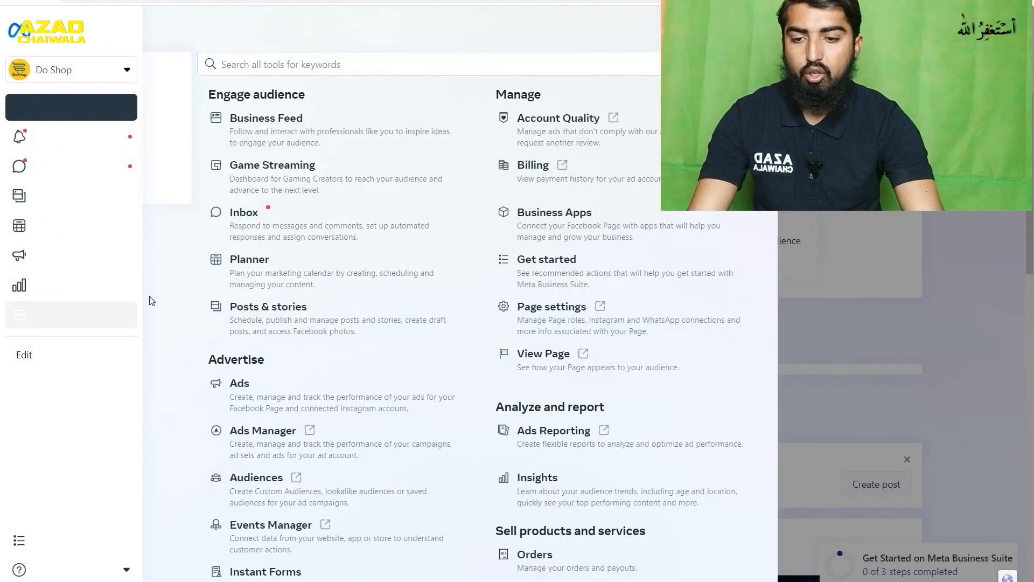
pyautogui.click(308, 450)
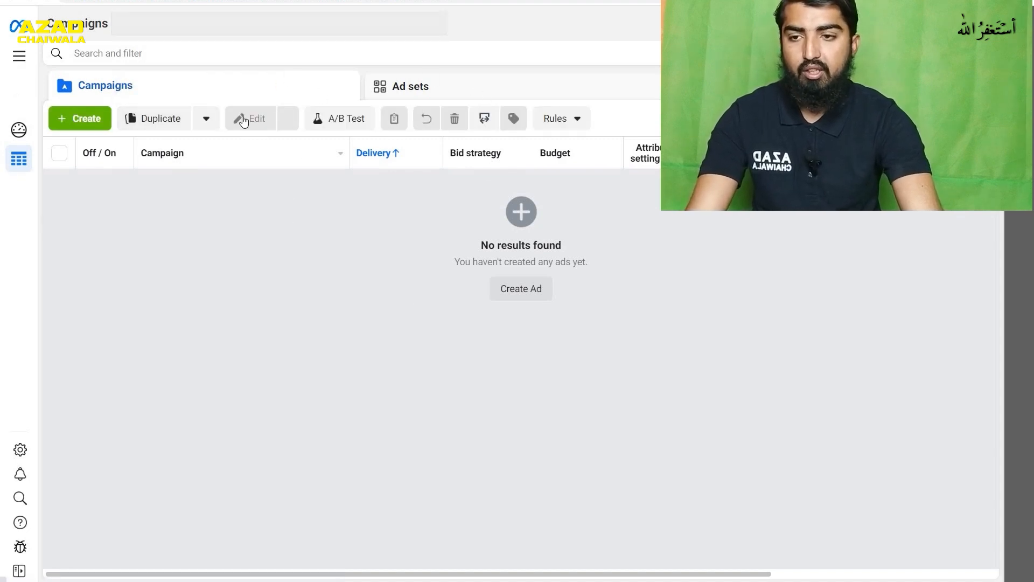
pyautogui.click(89, 122)
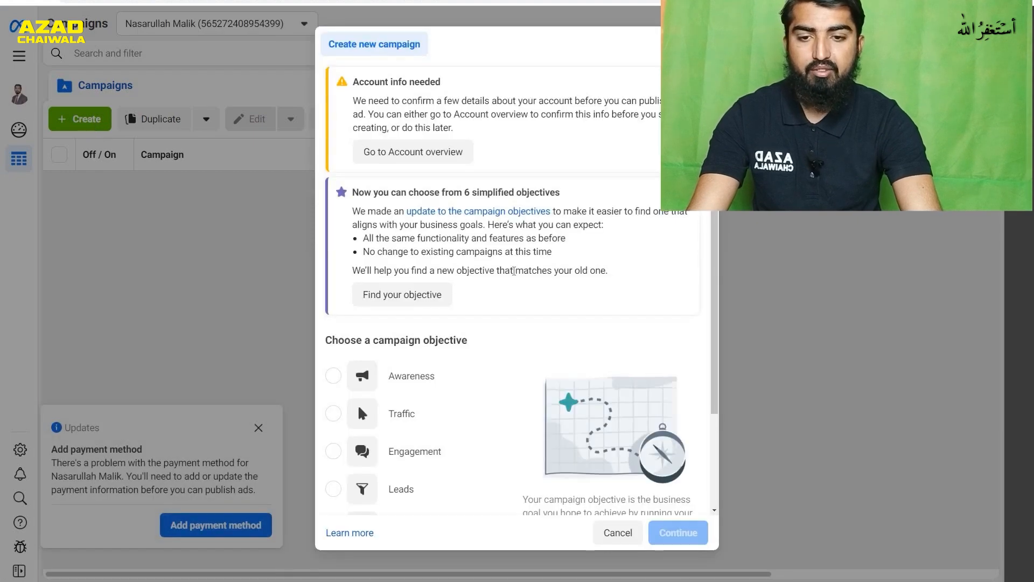
# - Choose Engagement as the campaign objective and continue to the campaign setup
pyautogui.scroll(-3, 420, 241)
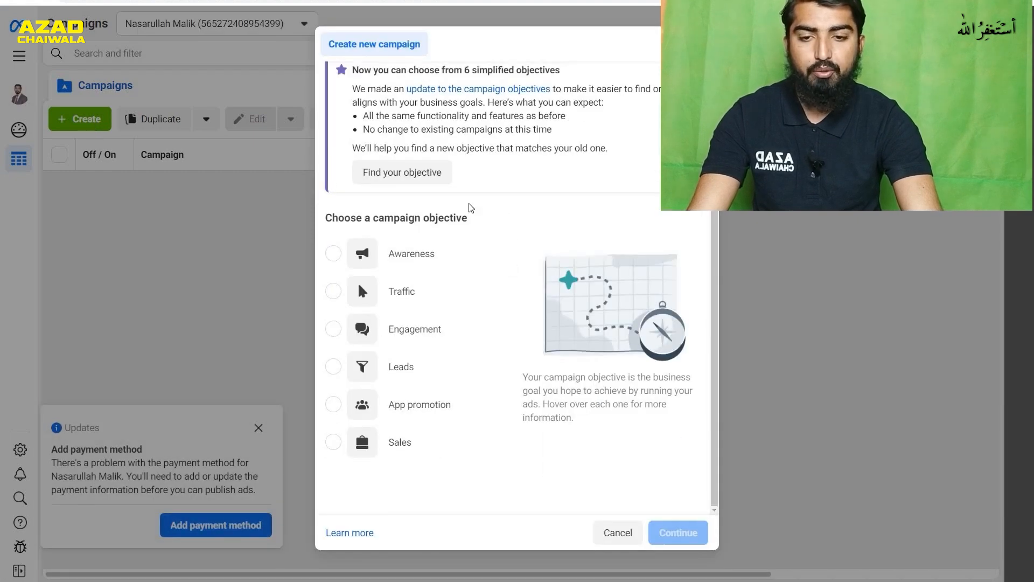
pyautogui.moveTo(395, 336)
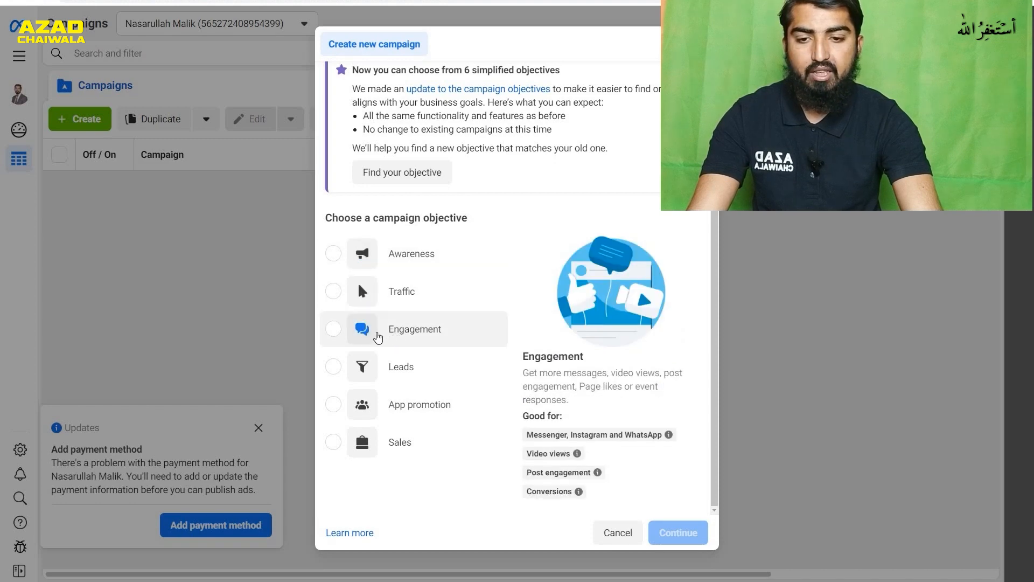
pyautogui.click(378, 338)
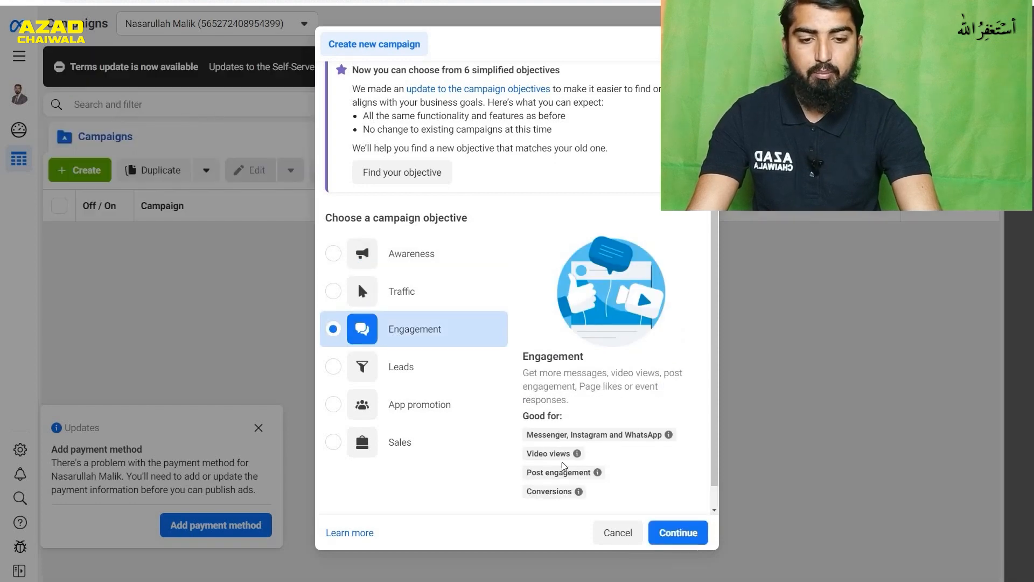
pyautogui.click(662, 531)
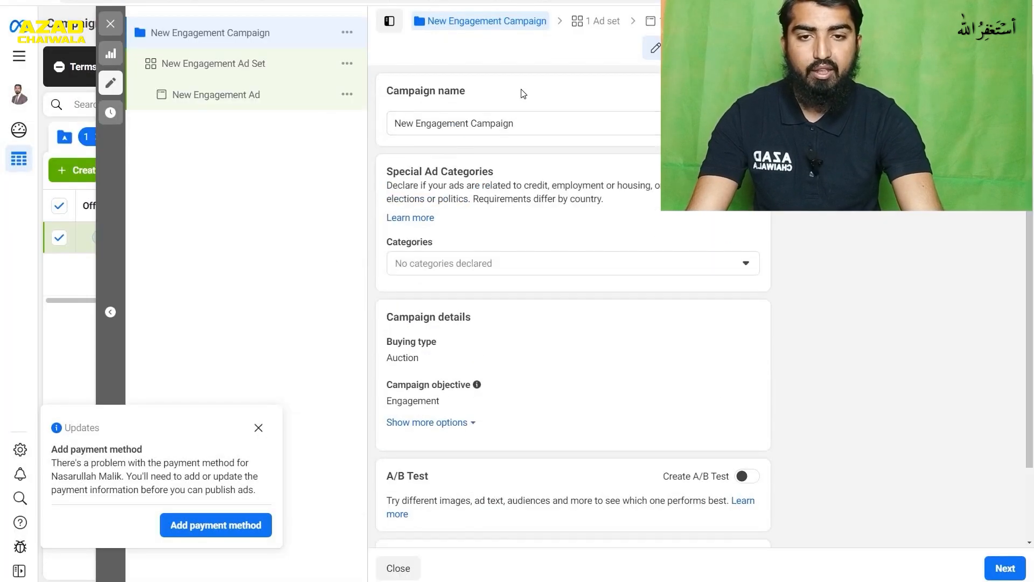
# - Rename the campaign as "Engagement Campaign" by removing the word "New"
pyautogui.tripleClick(526, 122)
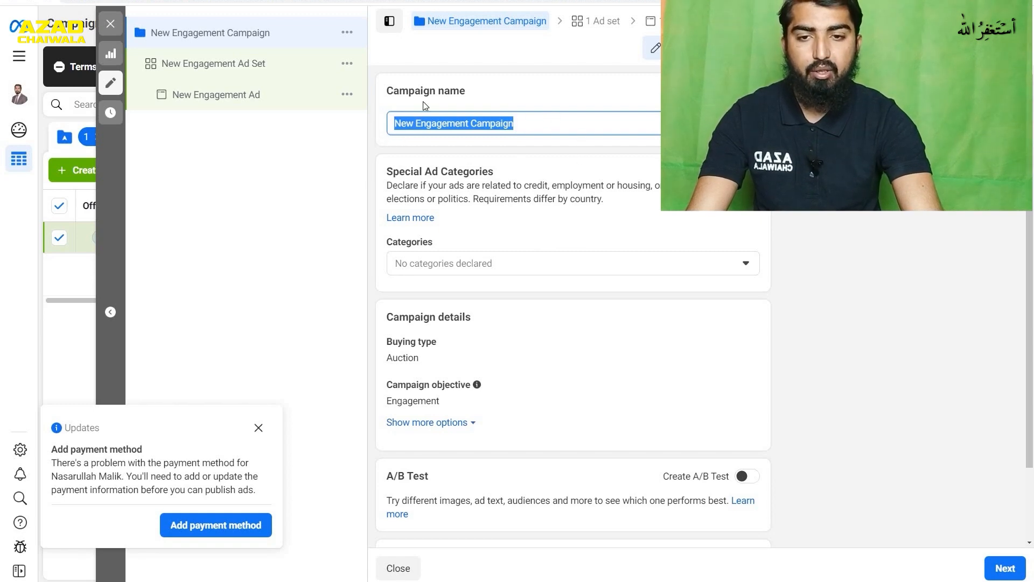
pyautogui.moveTo(468, 124); pyautogui.dragTo(392, 129)
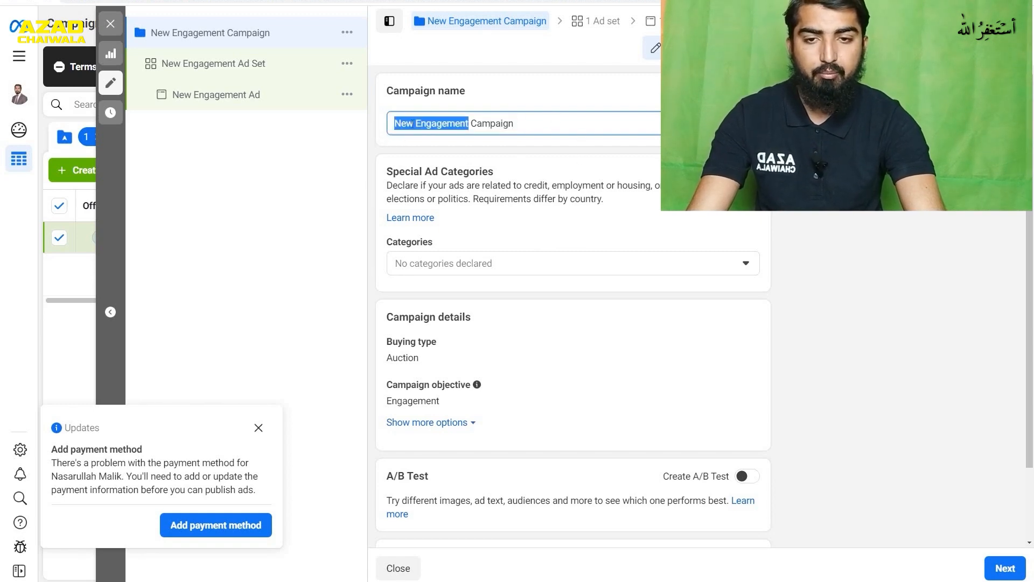
pyautogui.click(413, 123)
pyautogui.press('BackSpace')
pyautogui.press('BackSpace')
pyautogui.press('BackSpace')
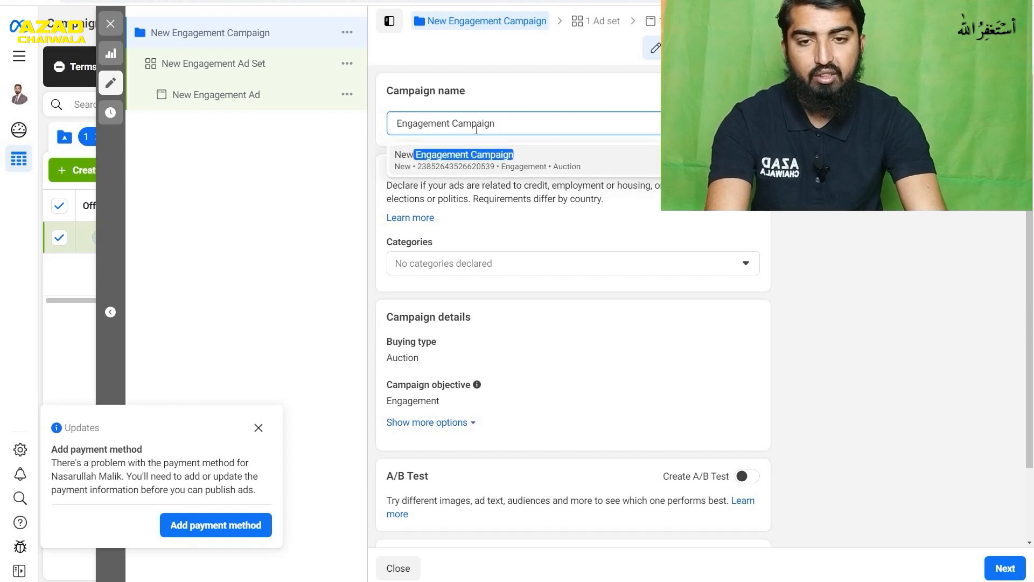
pyautogui.click(556, 104)
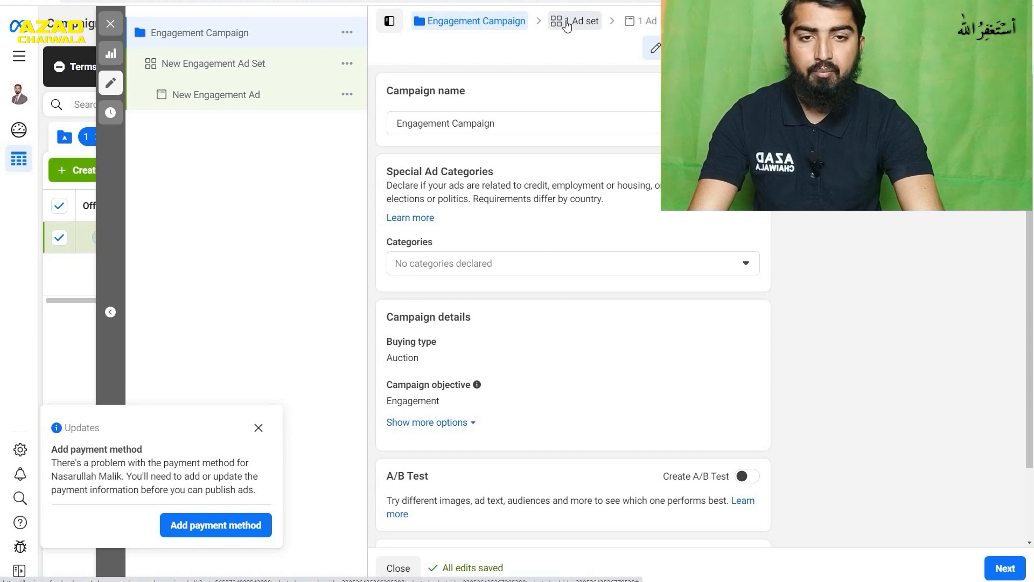
# - Open the campaign's ad set and choose Do Shop as the Facebook Page for the ad
pyautogui.click(567, 24)
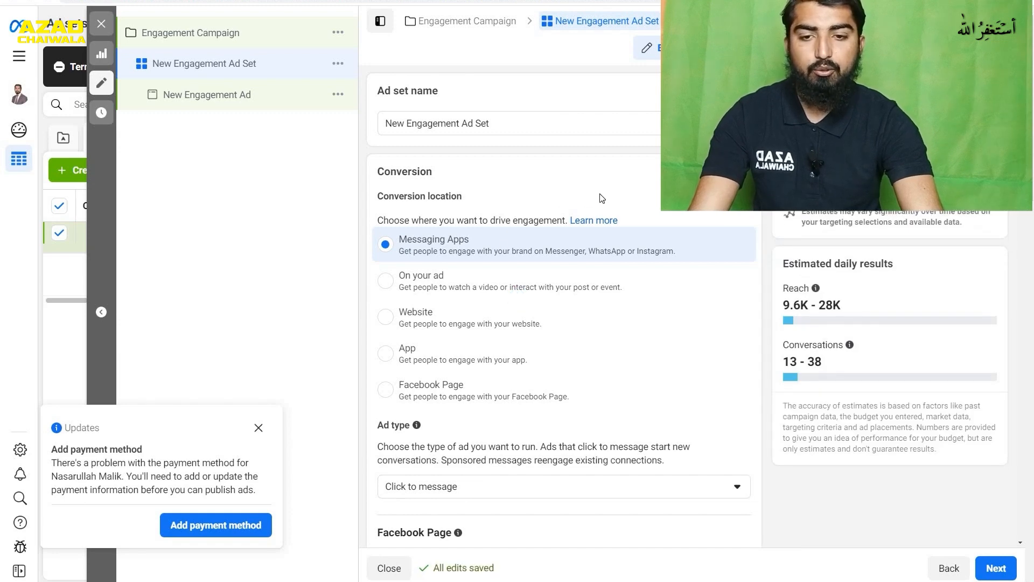
pyautogui.scroll(-1, 602, 198)
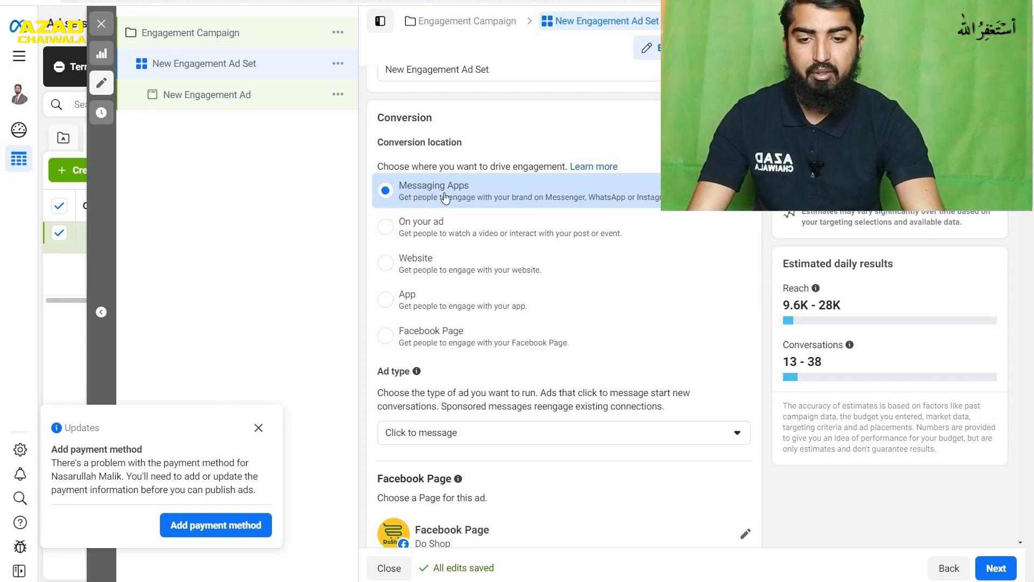
pyautogui.scroll(-1, 534, 202)
pyautogui.scroll(-6, 533, 201)
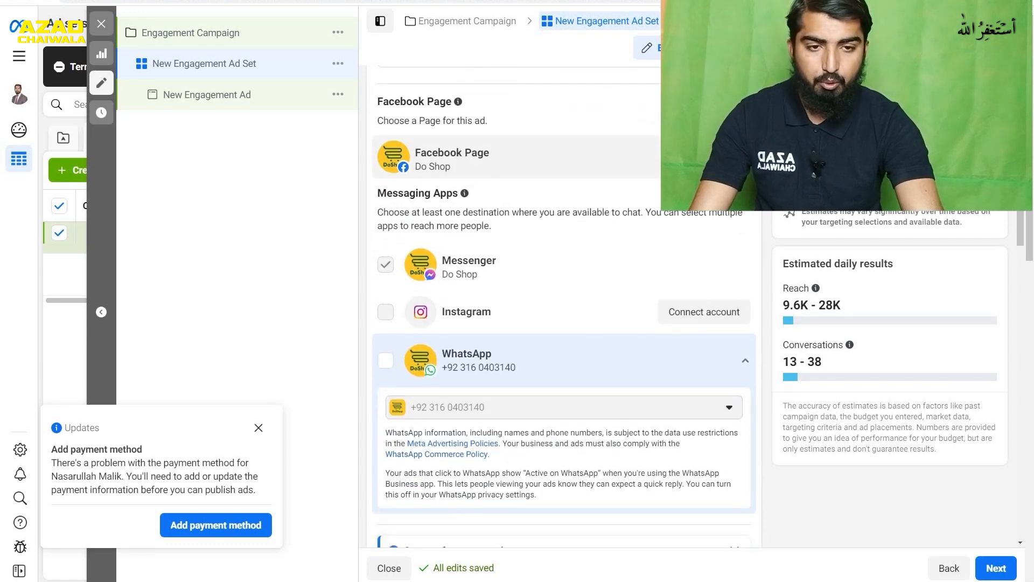
pyautogui.click(533, 156)
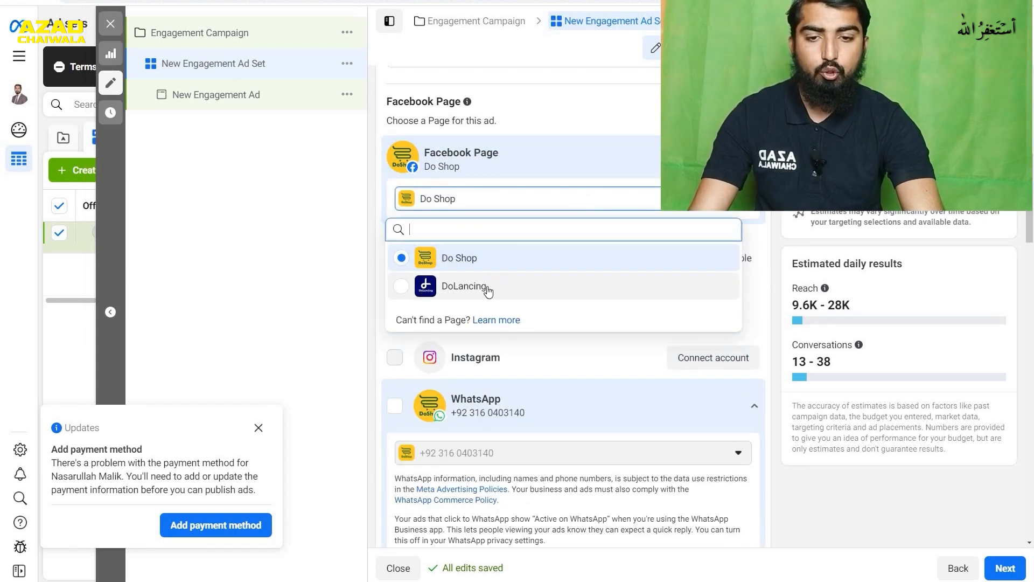
pyautogui.click(505, 263)
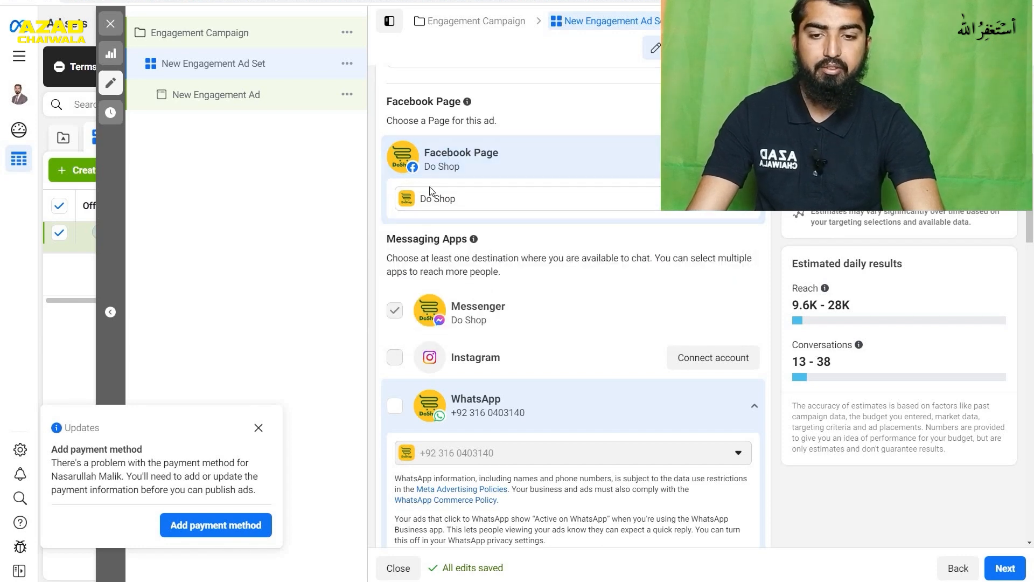
# - Make WhatsApp the only messaging app destination by enabling it and deselecting Messenger
pyautogui.scroll(-1, 576, 245)
pyautogui.scroll(-1, 577, 245)
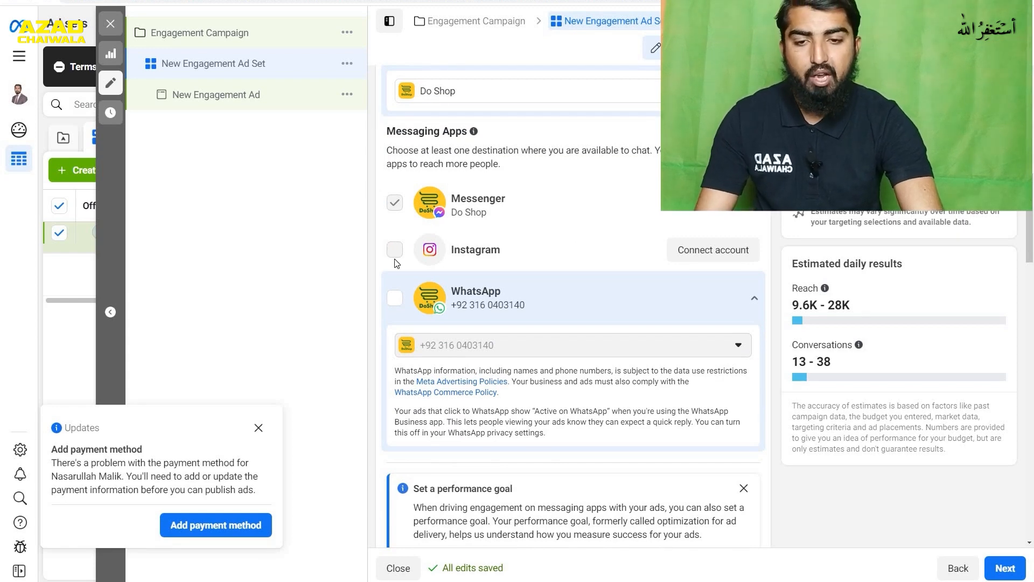
pyautogui.moveTo(394, 255)
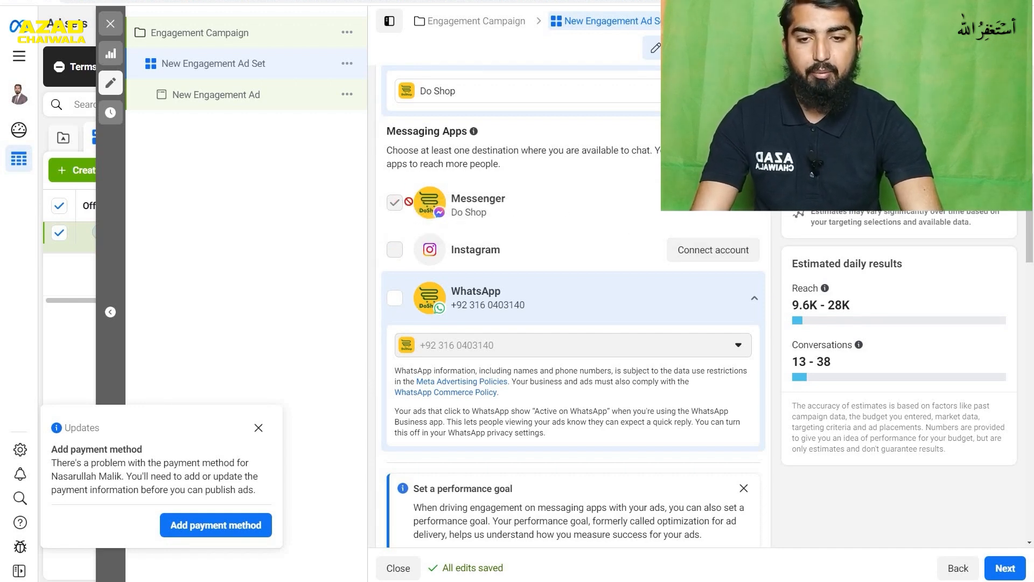
pyautogui.click(397, 305)
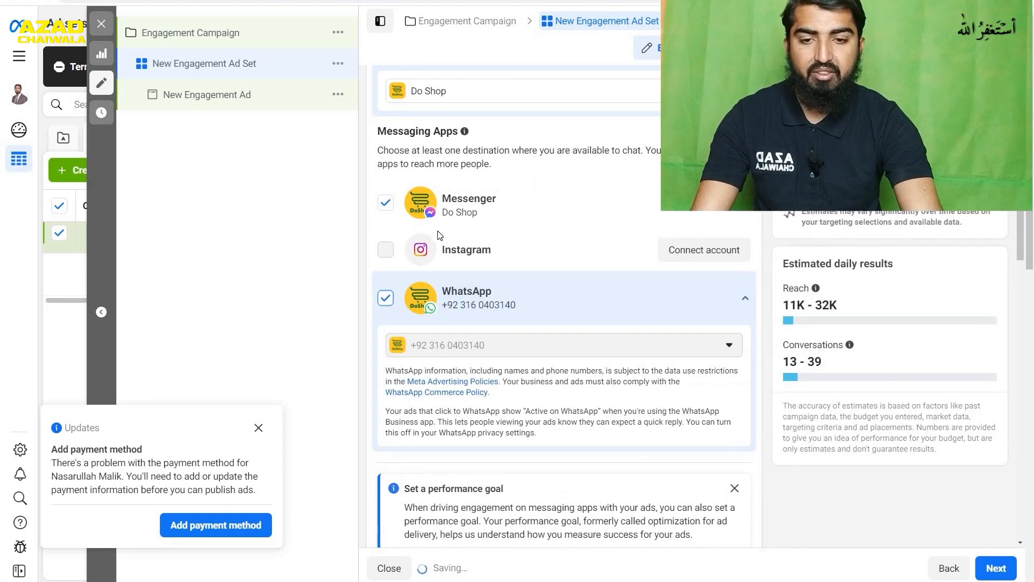
pyautogui.click(386, 205)
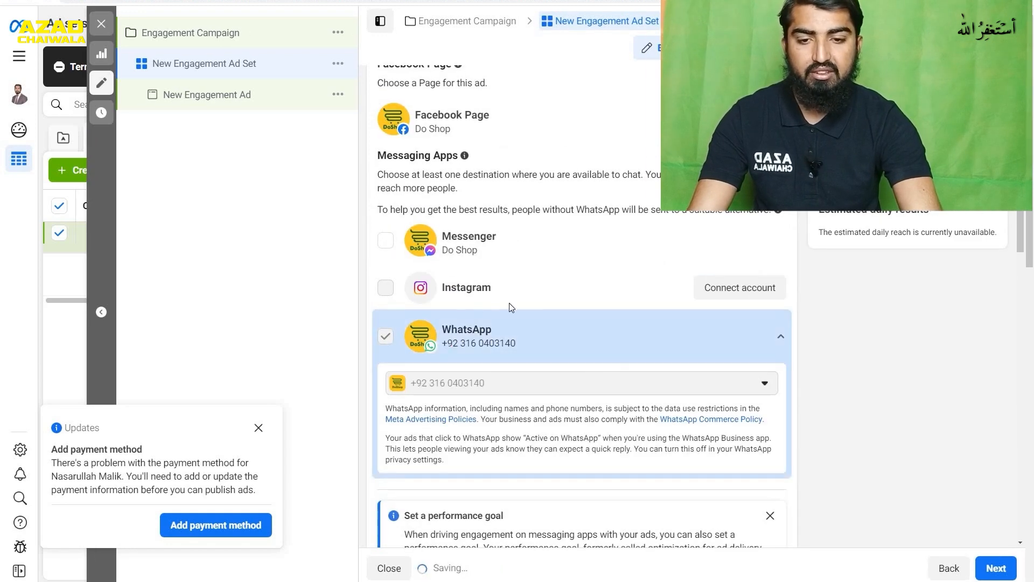
# - Set the ad set's daily budget to Rs1,000
pyautogui.scroll(-5, 599, 297)
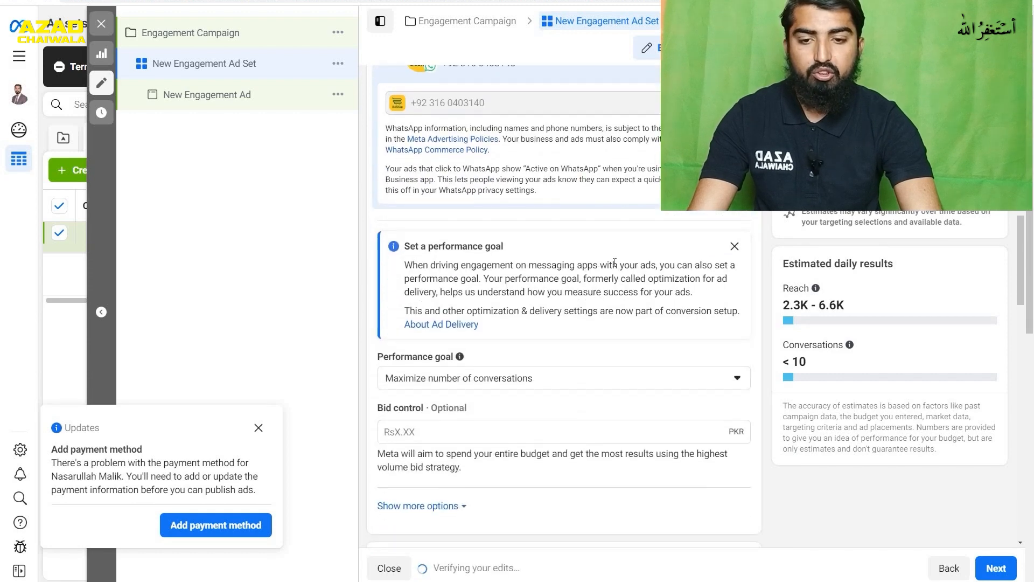
pyautogui.scroll(-5, 615, 263)
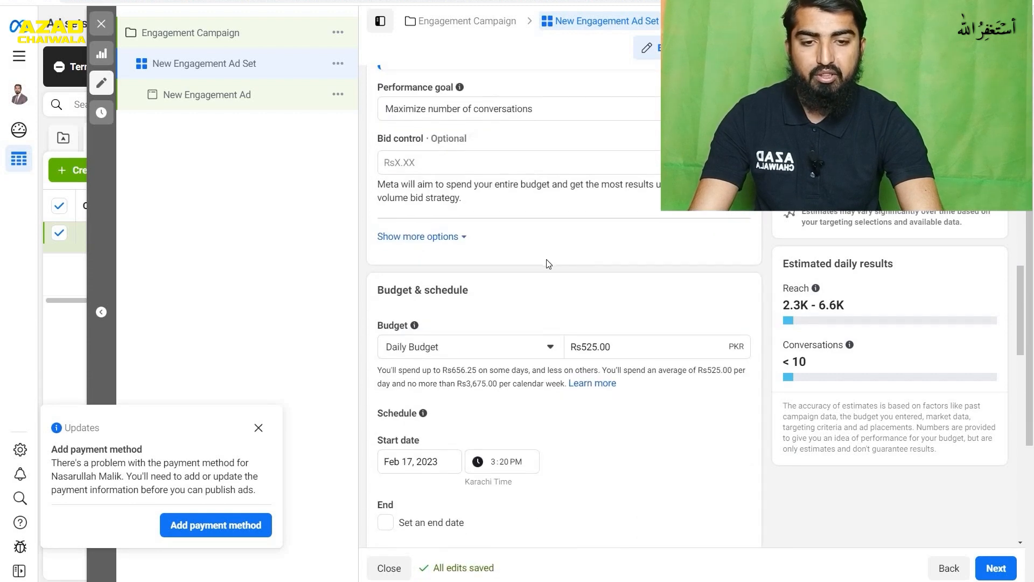
pyautogui.scroll(-3, 582, 242)
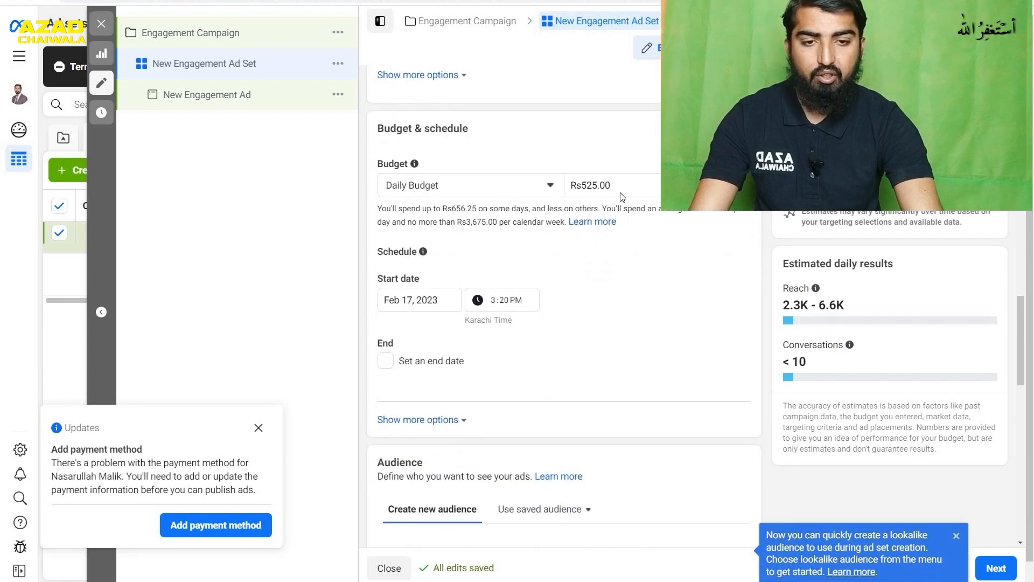
pyautogui.moveTo(623, 189); pyautogui.dragTo(561, 185)
pyautogui.write('1000')
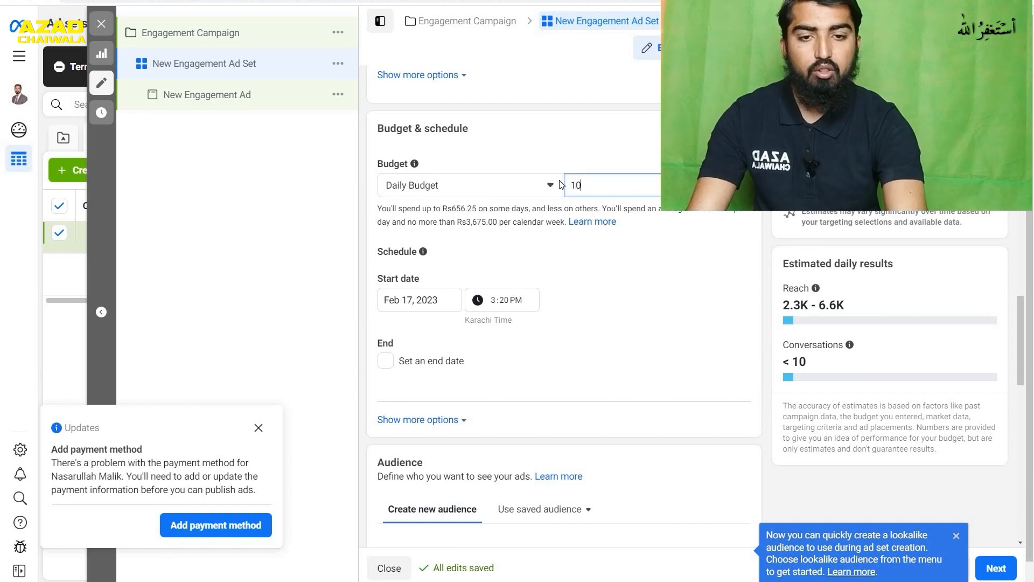
pyautogui.click(672, 288)
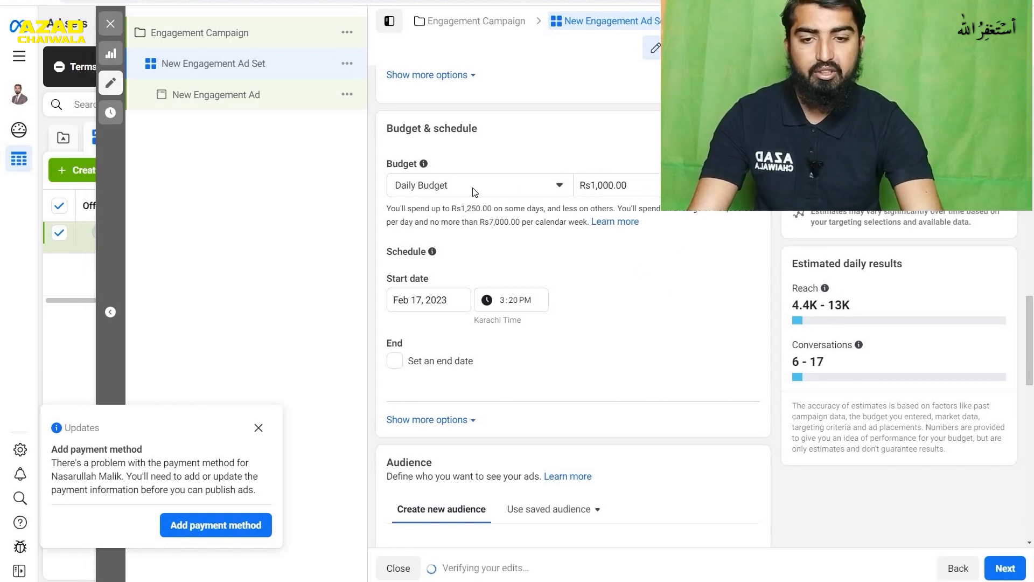
# - Enable an end date for the ad set's schedule and set it to Feb 25, 2023
pyautogui.click(394, 361)
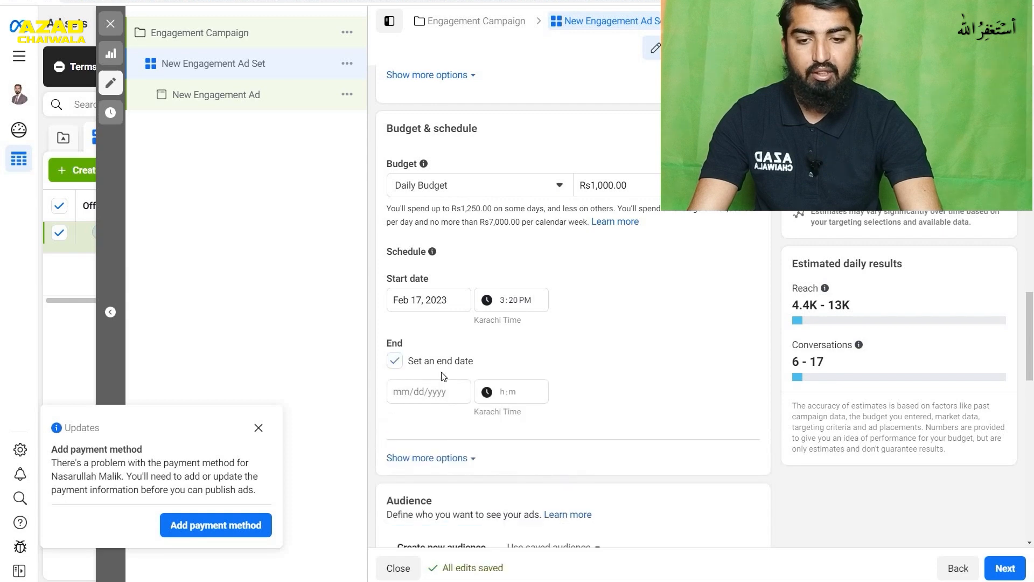
pyautogui.click(443, 392)
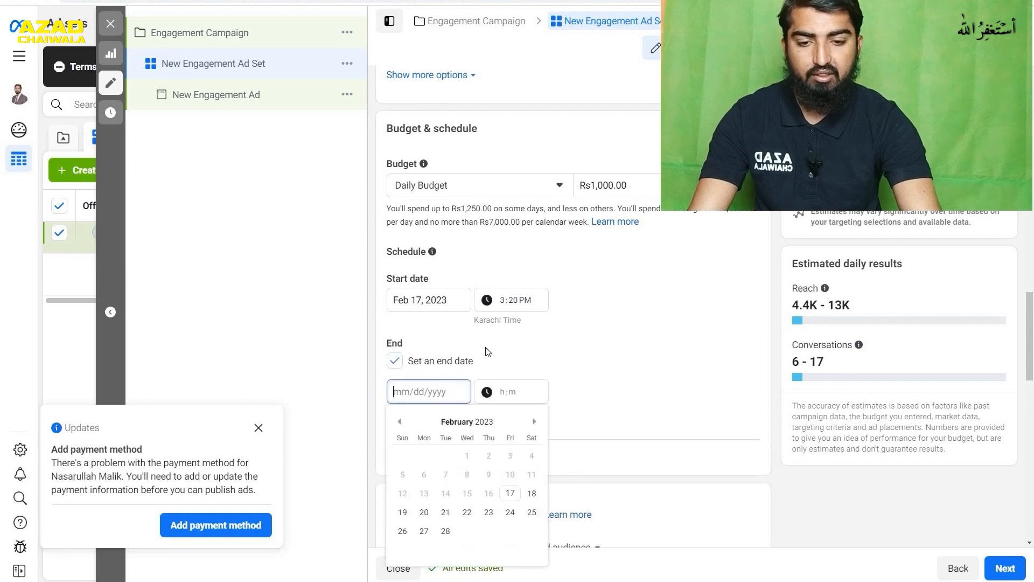
pyautogui.click(533, 513)
pyautogui.click(613, 327)
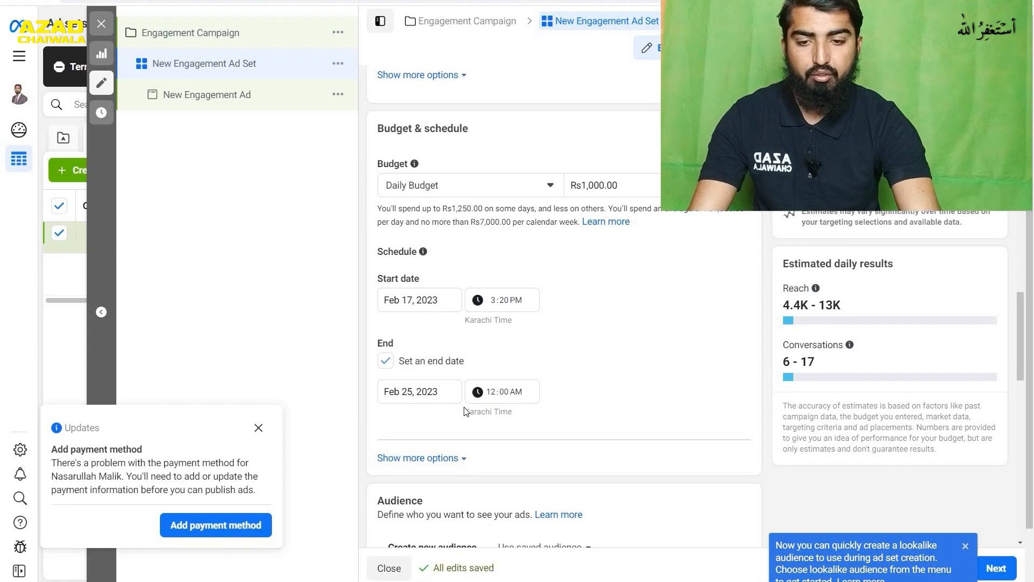
# - Review the ad set's audience and placement settings, keep them as they are, and proceed to the ad level
pyautogui.scroll(-4, 596, 364)
pyautogui.scroll(-5, 597, 365)
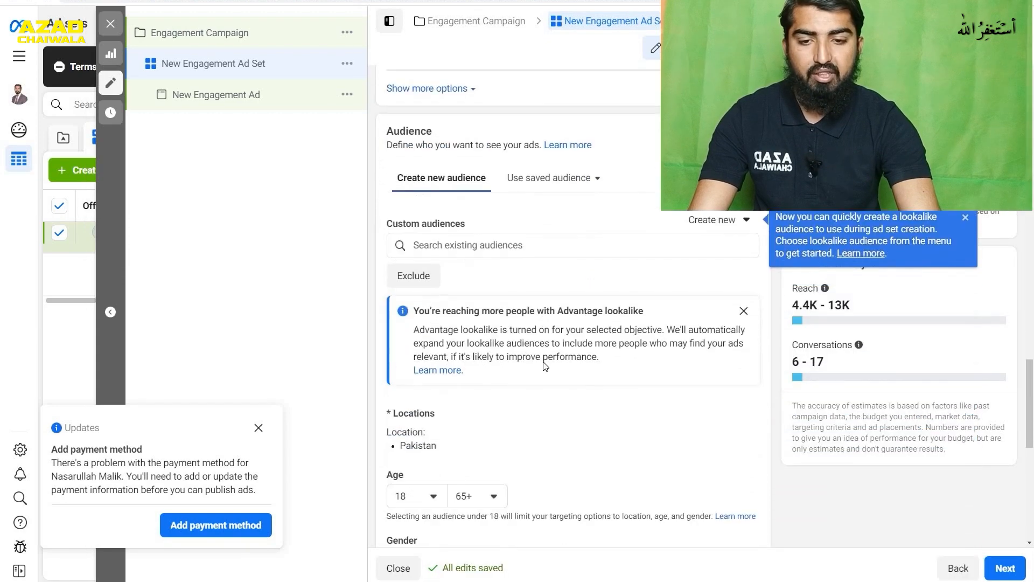
pyautogui.scroll(-5, 595, 362)
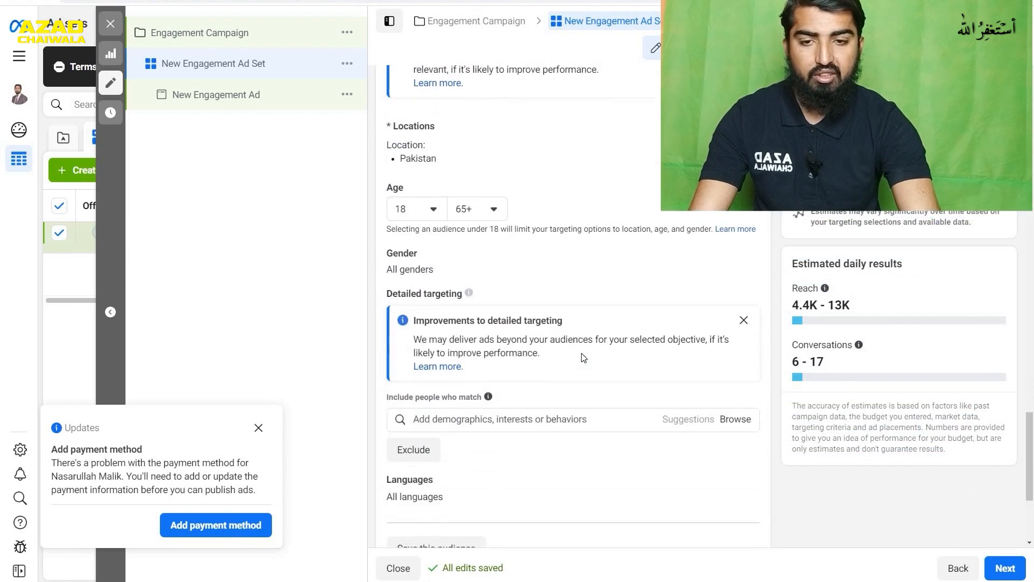
pyautogui.scroll(-1, 584, 358)
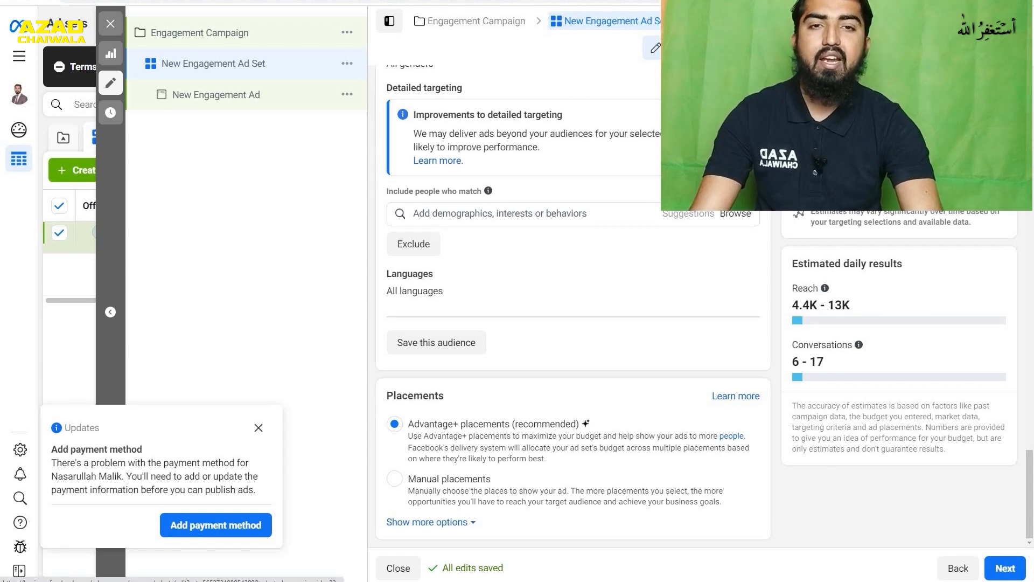
pyautogui.click(1005, 568)
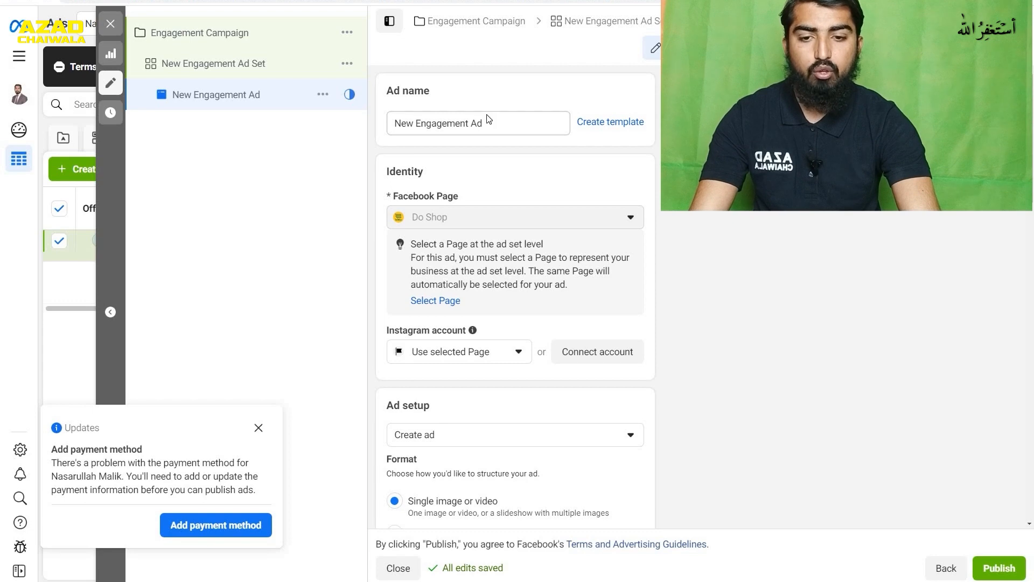
# - Add the green 1224 × 1231 clock image from the Do Shop page as the ad's media, keeping the original crops and optimizations off
pyautogui.scroll(-2, 538, 210)
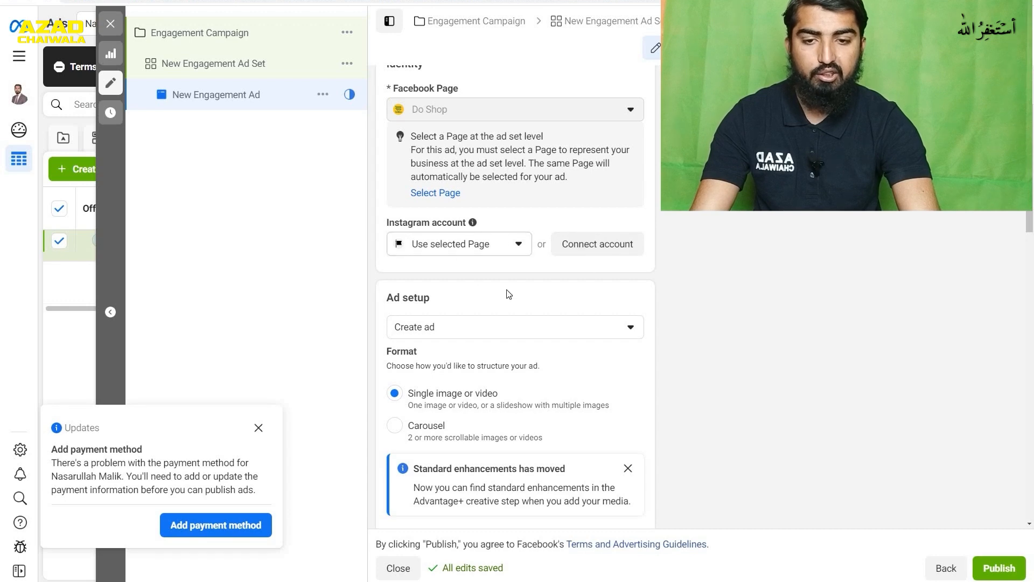
pyautogui.scroll(-2, 561, 293)
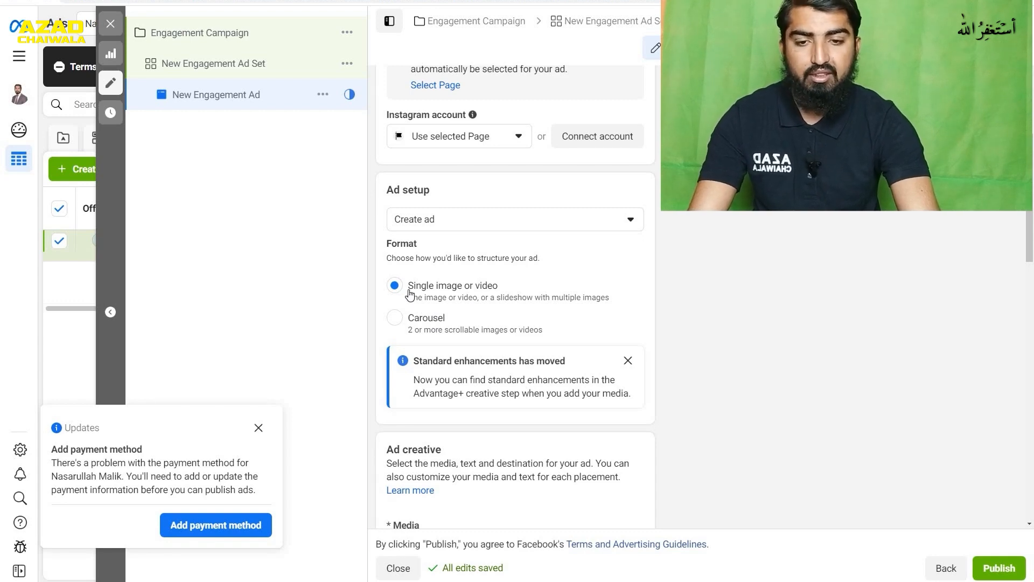
pyautogui.scroll(-1, 514, 287)
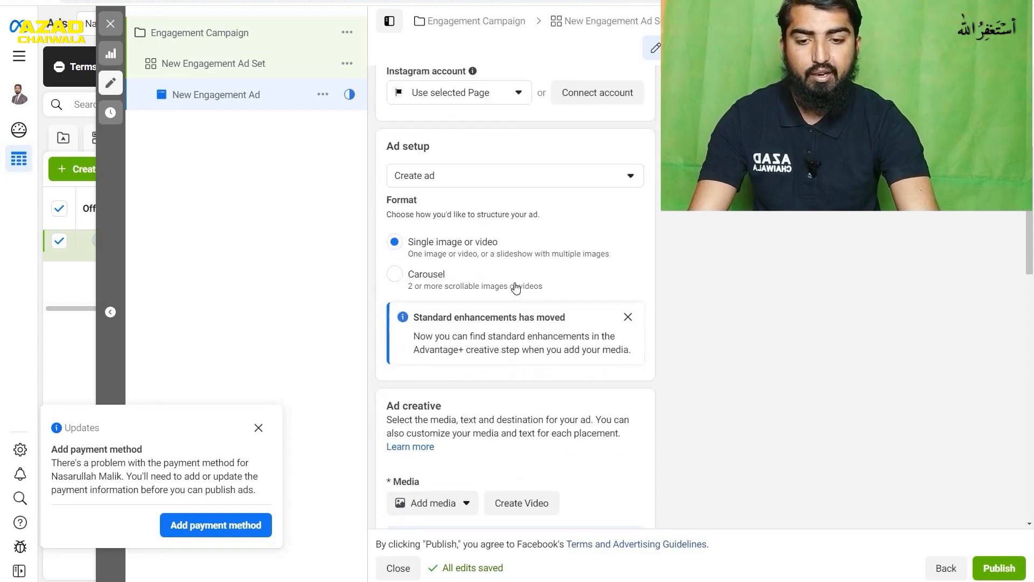
pyautogui.scroll(-5, 515, 287)
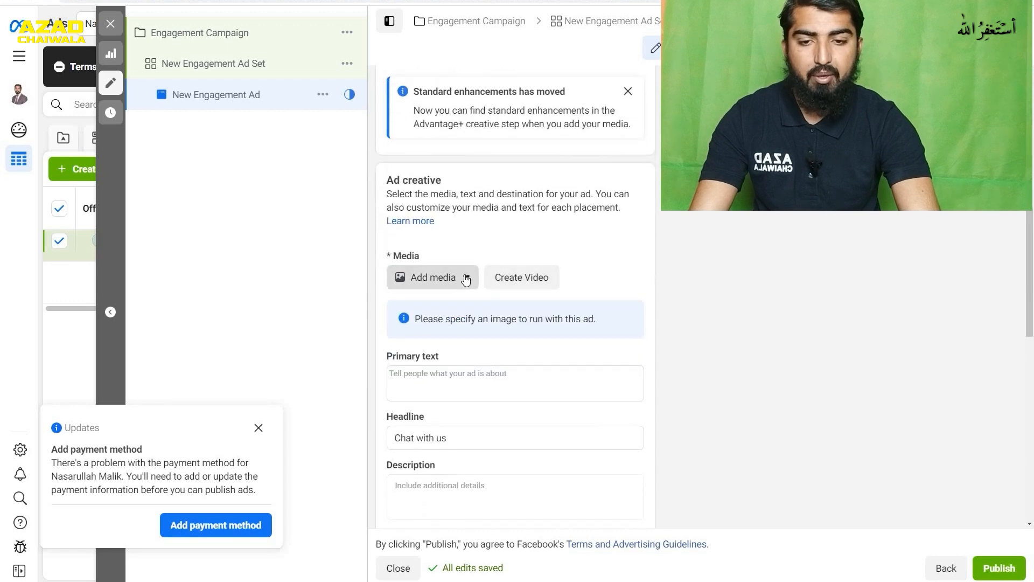
pyautogui.click(465, 278)
pyautogui.click(448, 307)
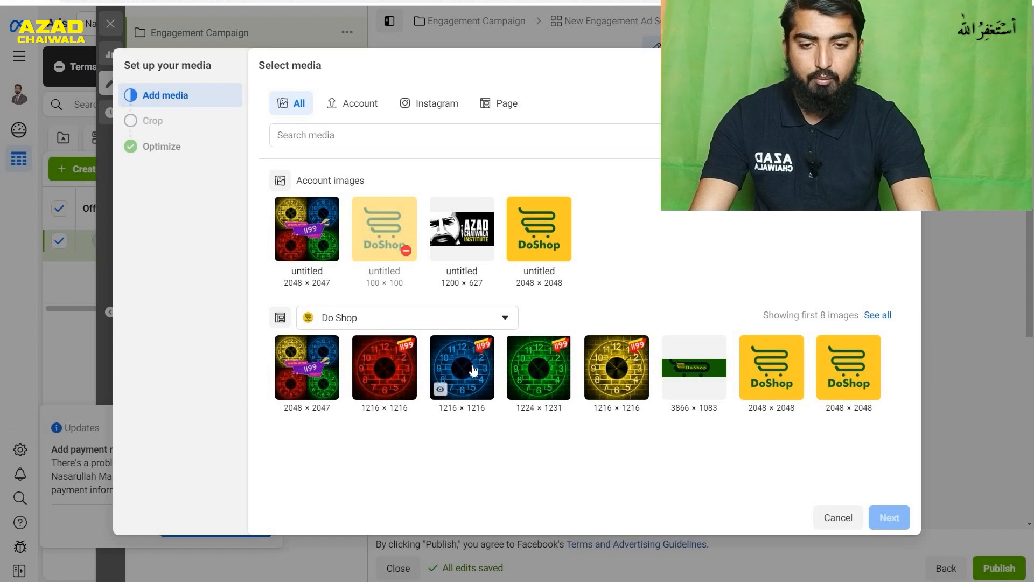
pyautogui.click(539, 371)
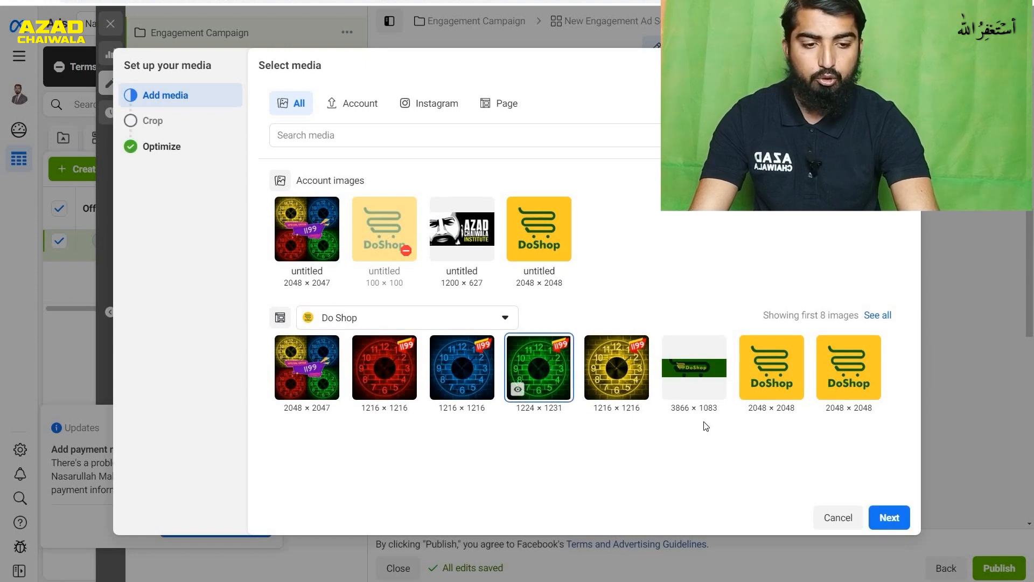
pyautogui.click(890, 518)
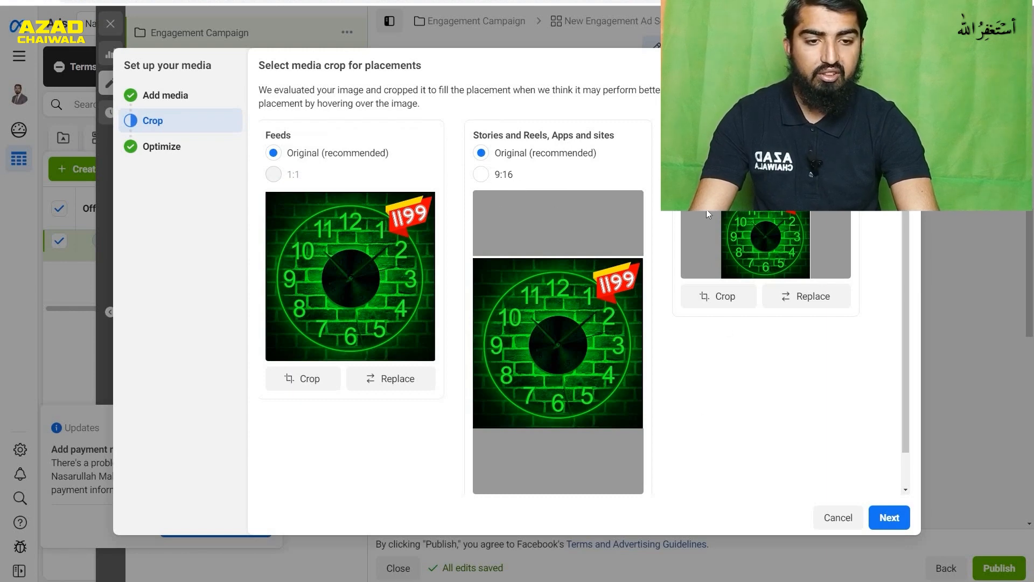
pyautogui.click(890, 517)
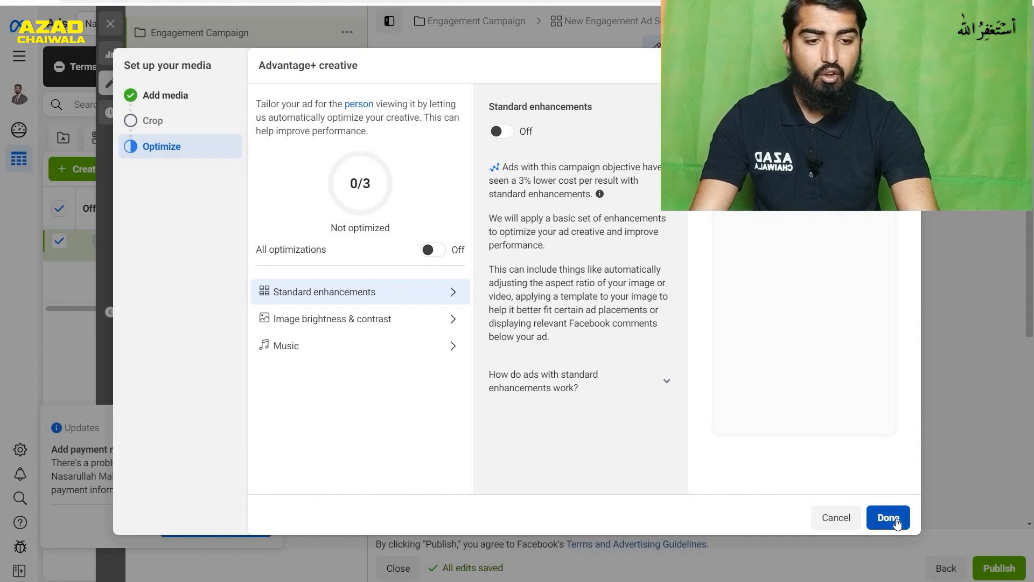
pyautogui.click(889, 518)
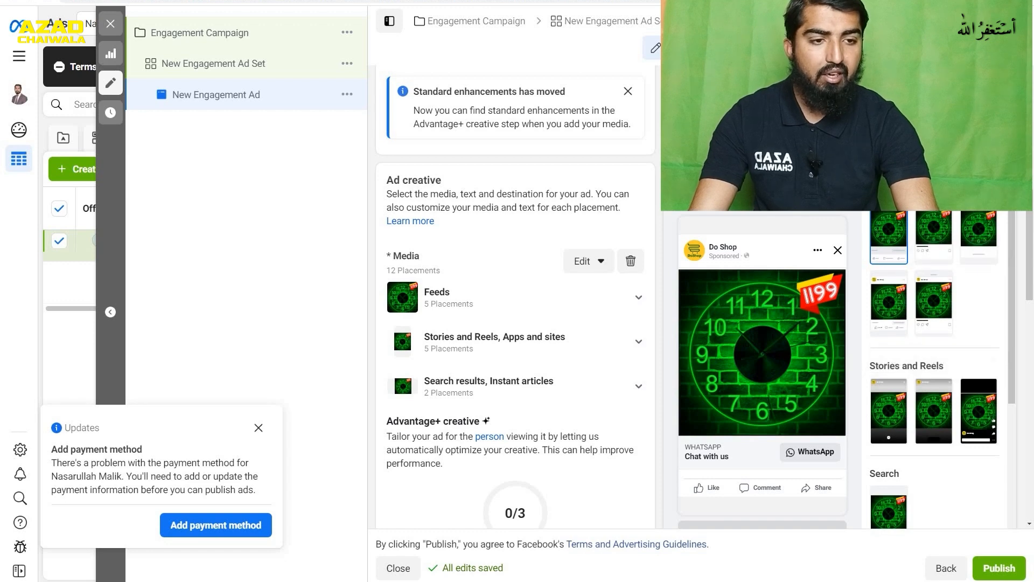
# - Review how the ad looks across all placements in the advanced preview, and close it
pyautogui.click(959, 86)
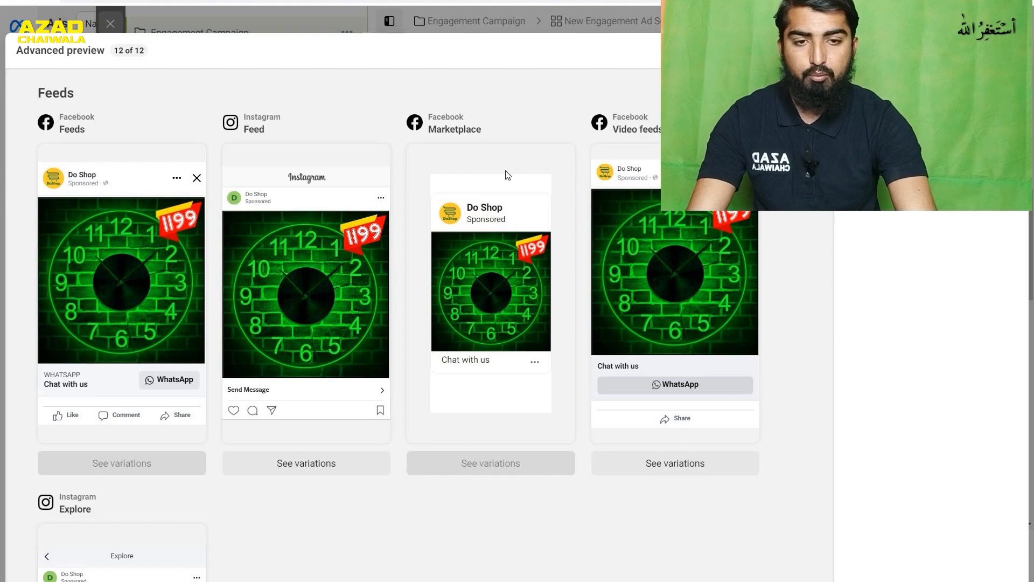
pyautogui.scroll(-15, 574, 261)
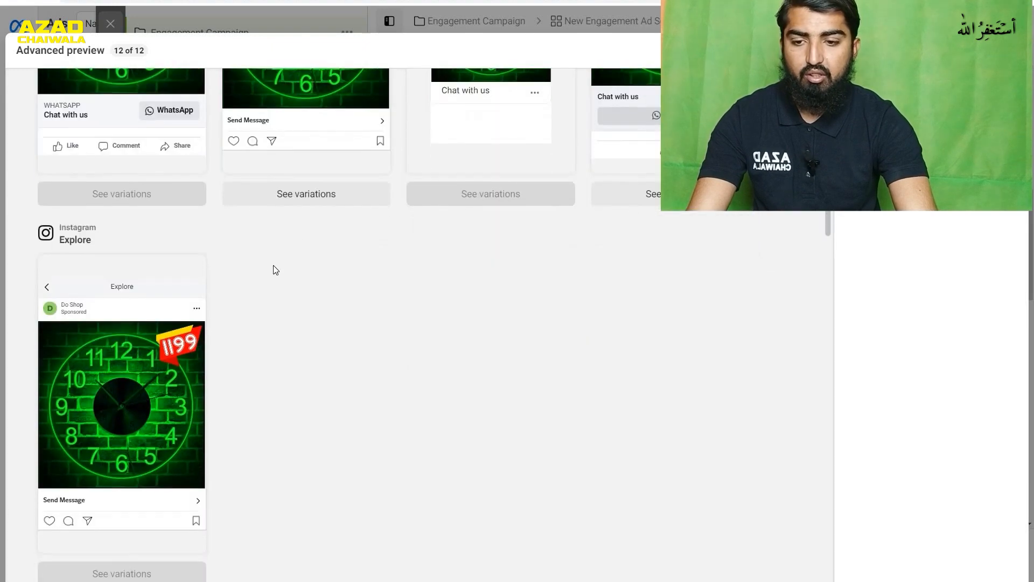
pyautogui.scroll(-15, 273, 265)
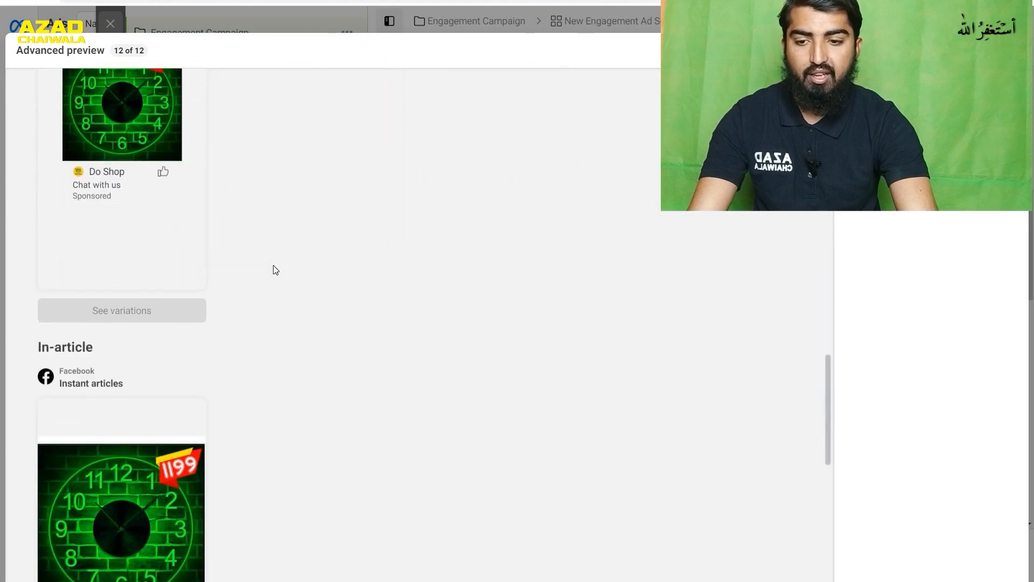
pyautogui.scroll(6, 273, 265)
pyautogui.scroll(15, 274, 266)
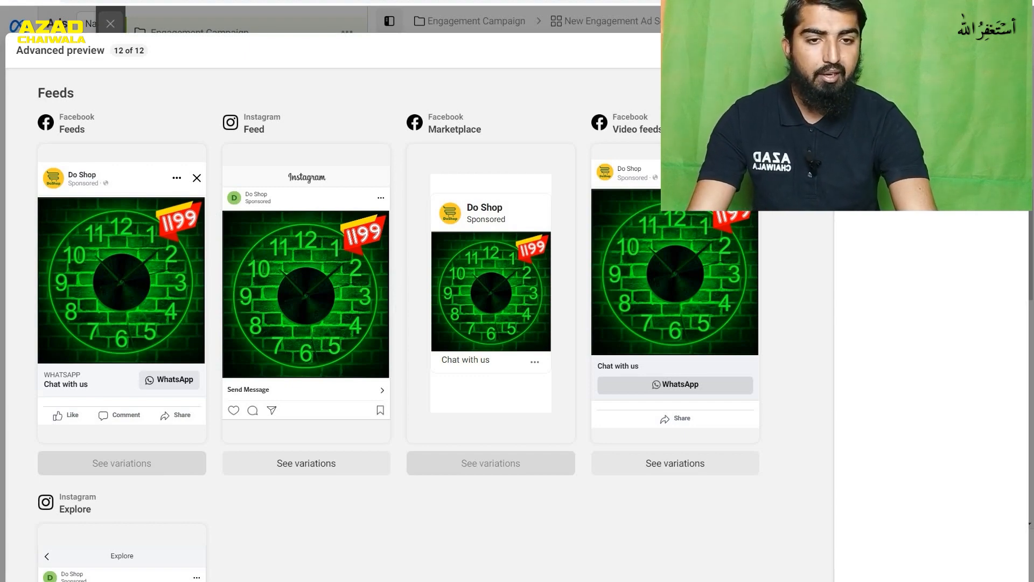
pyautogui.click(1012, 50)
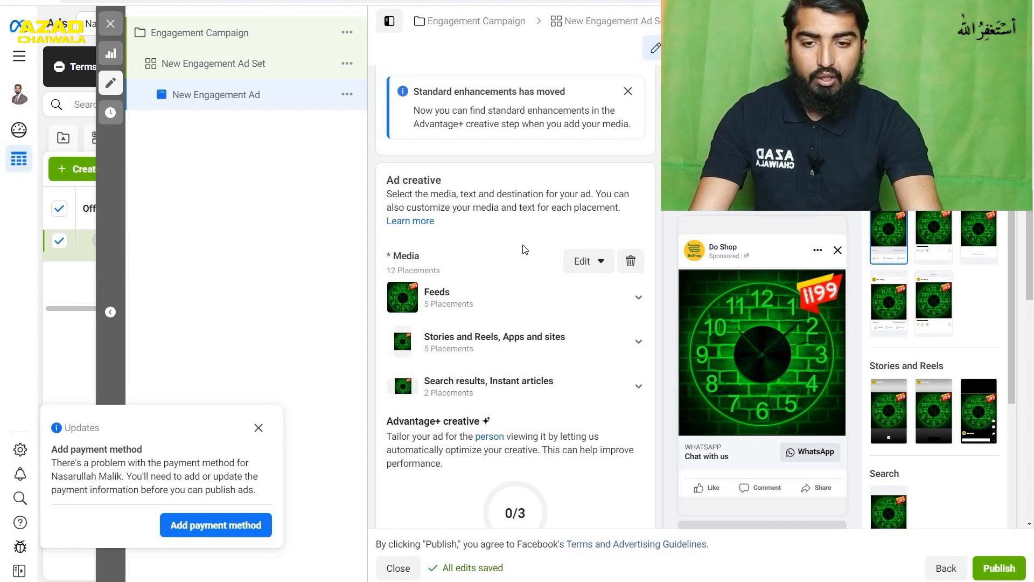
# - Enter "Green Acrelic Watch" as the ad's primary text
pyautogui.scroll(-4, 523, 246)
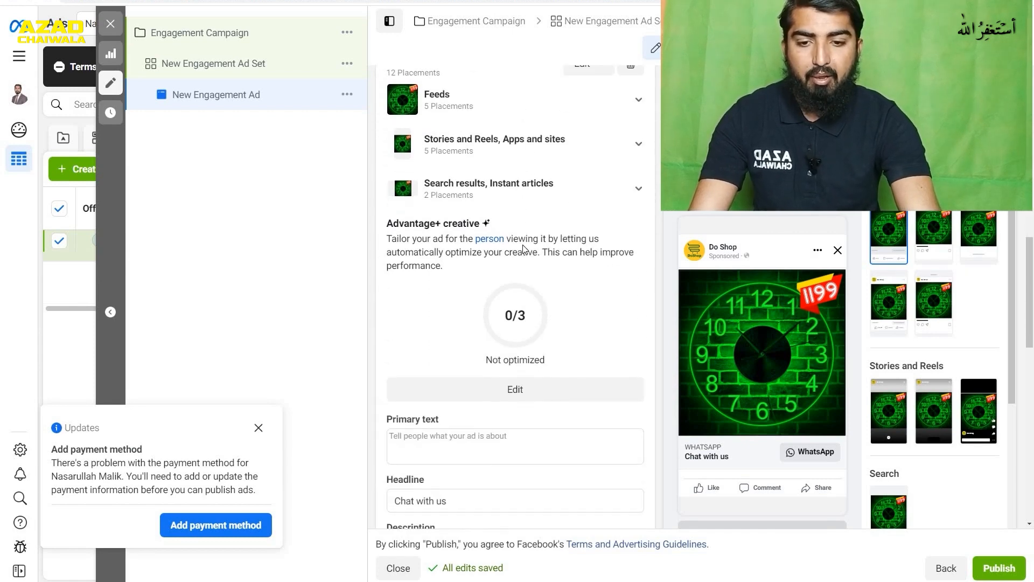
pyautogui.scroll(-3, 522, 245)
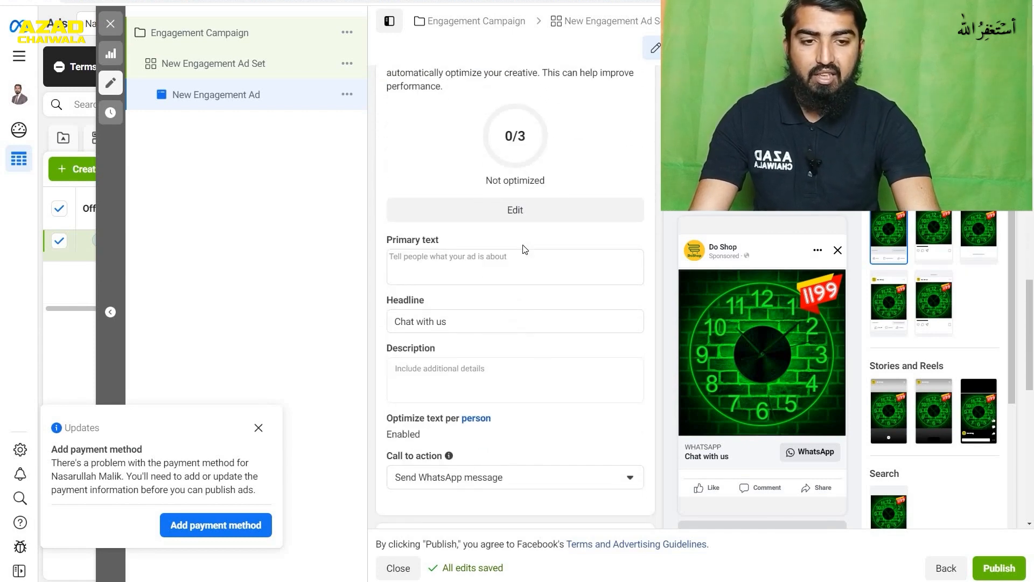
pyautogui.click(445, 262)
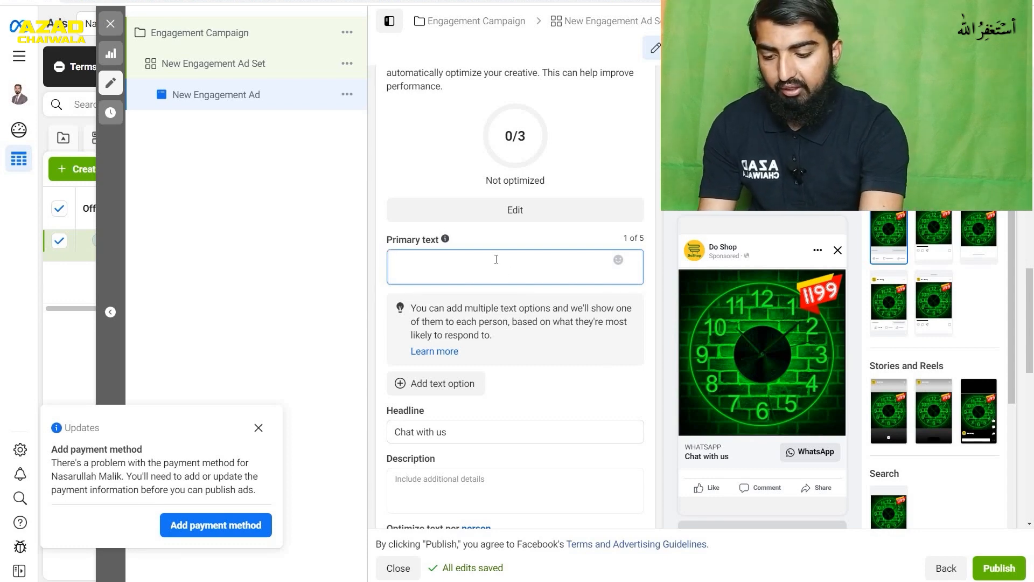
pyautogui.write('Green Acrelic Watch')
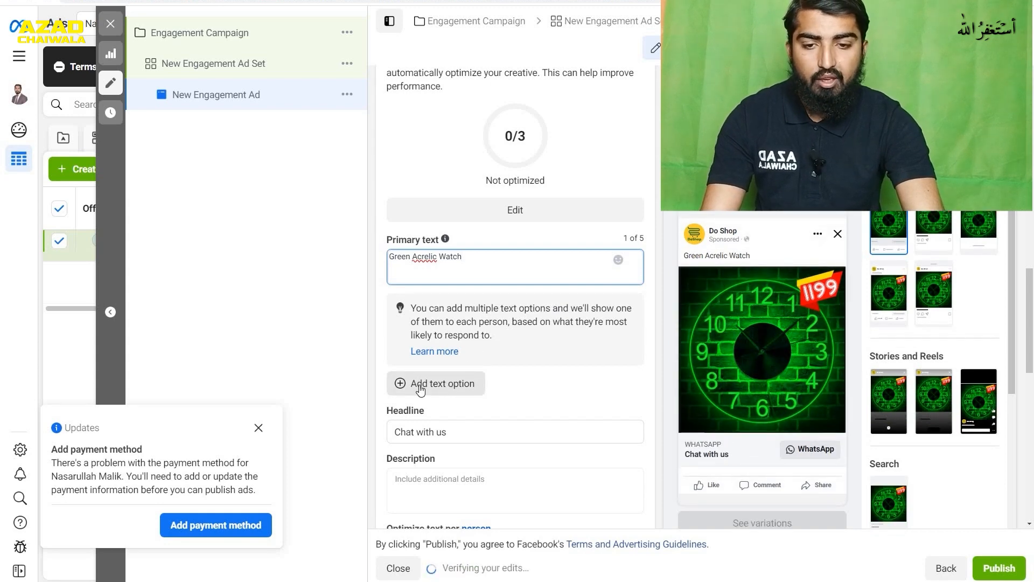
# - Add a second primary text option reading "neon Acrelic Watch", based on a copy of the first one
pyautogui.click(420, 385)
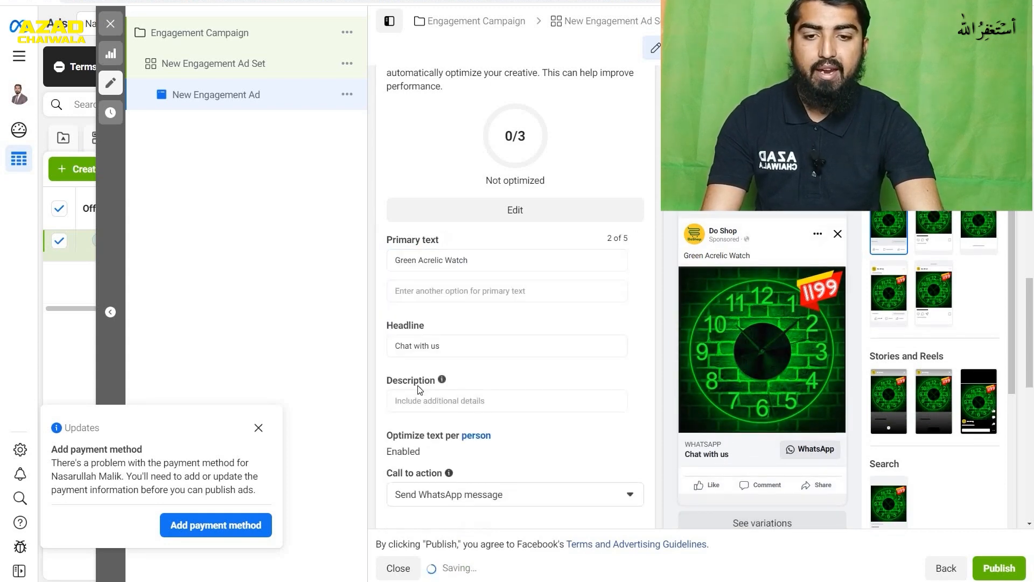
pyautogui.click(450, 295)
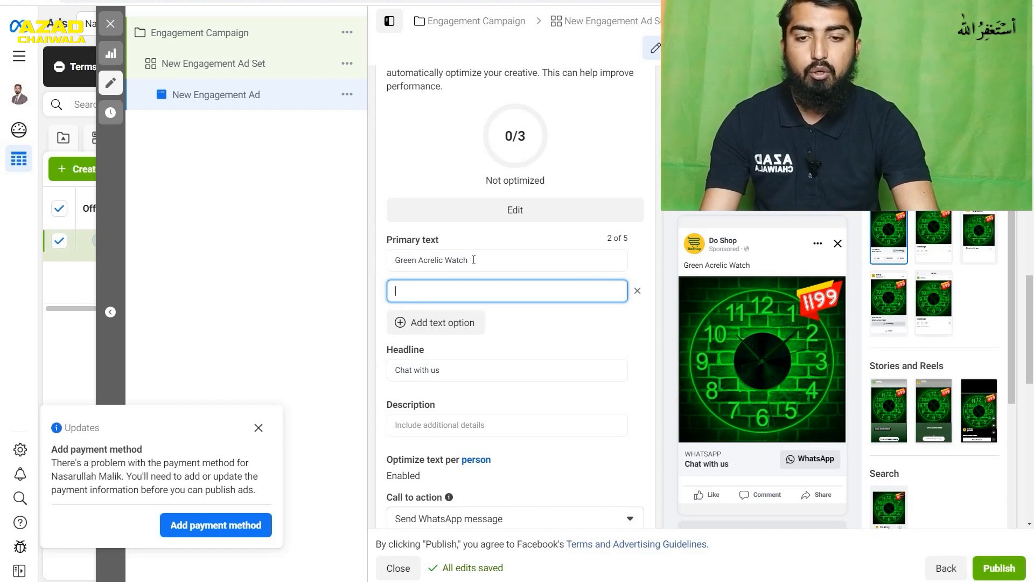
pyautogui.moveTo(469, 260); pyautogui.dragTo(382, 262)
pyautogui.hotkey('ctrl', 'c')
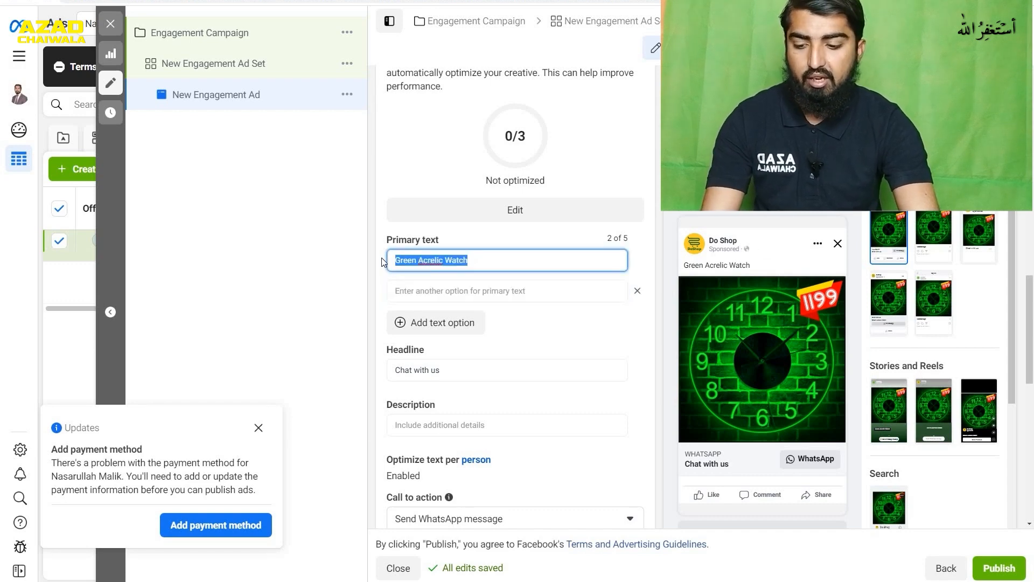
pyautogui.click(495, 292)
pyautogui.hotkey('ctrl', 'v')
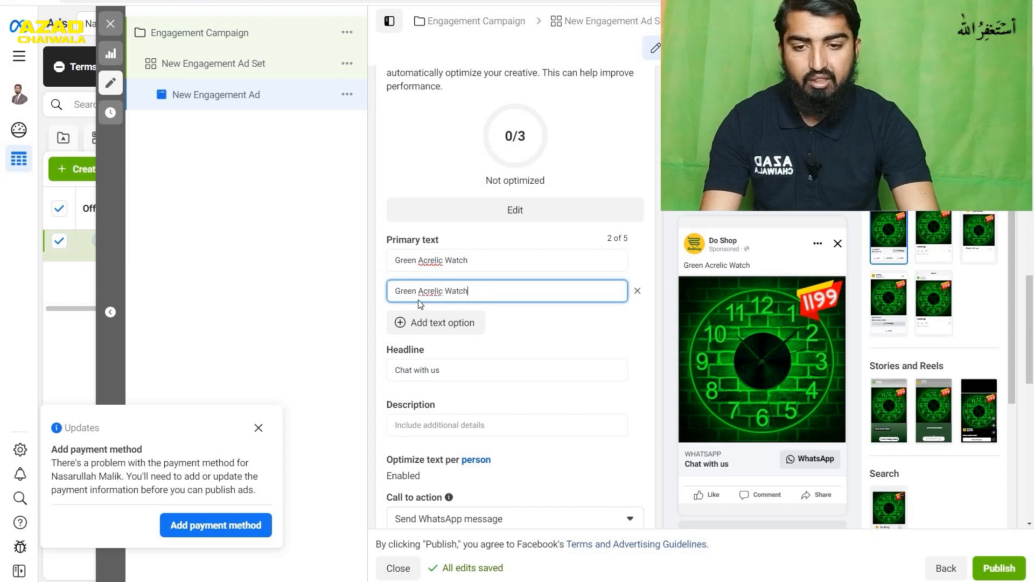
pyautogui.moveTo(396, 292); pyautogui.dragTo(420, 292)
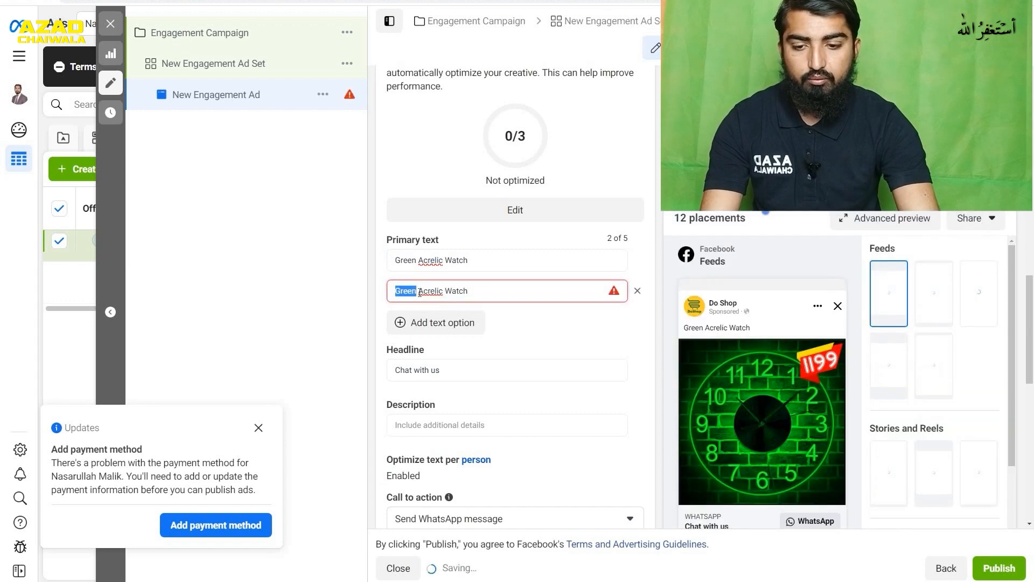
pyautogui.write('neon')
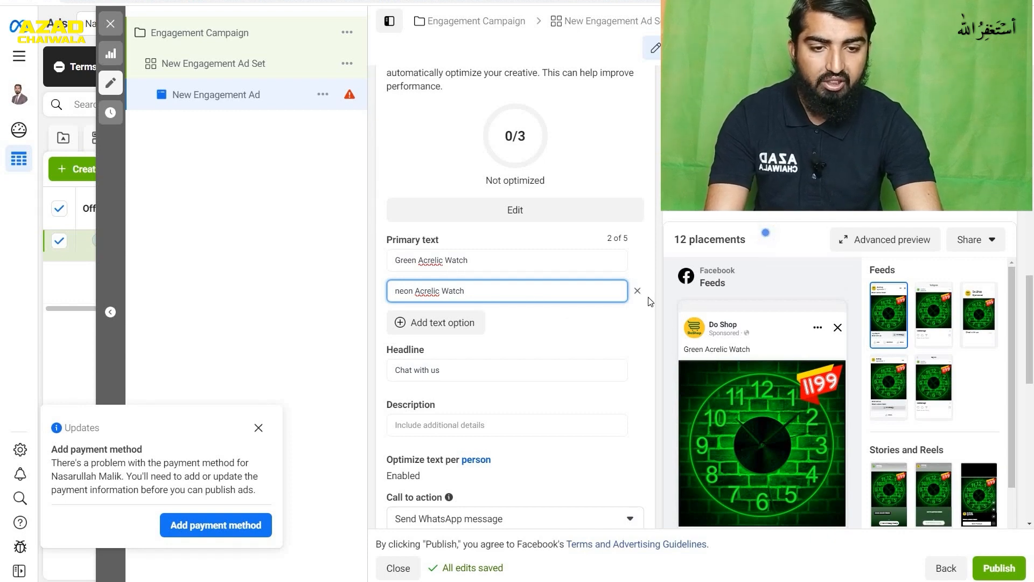
pyautogui.click(660, 317)
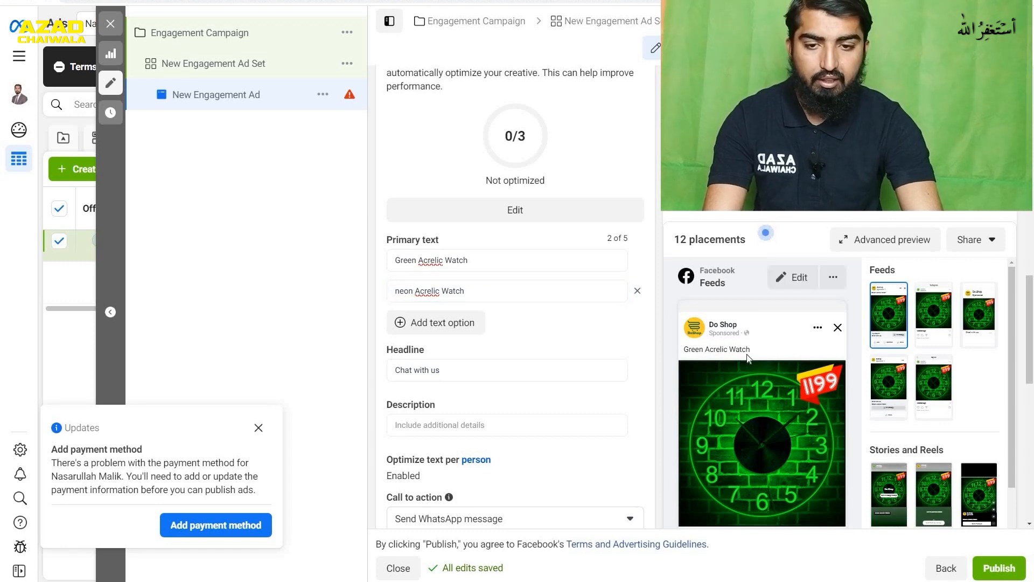
# - Replace the ad's headline with "Contact us For Dtails"
pyautogui.scroll(-2, 649, 334)
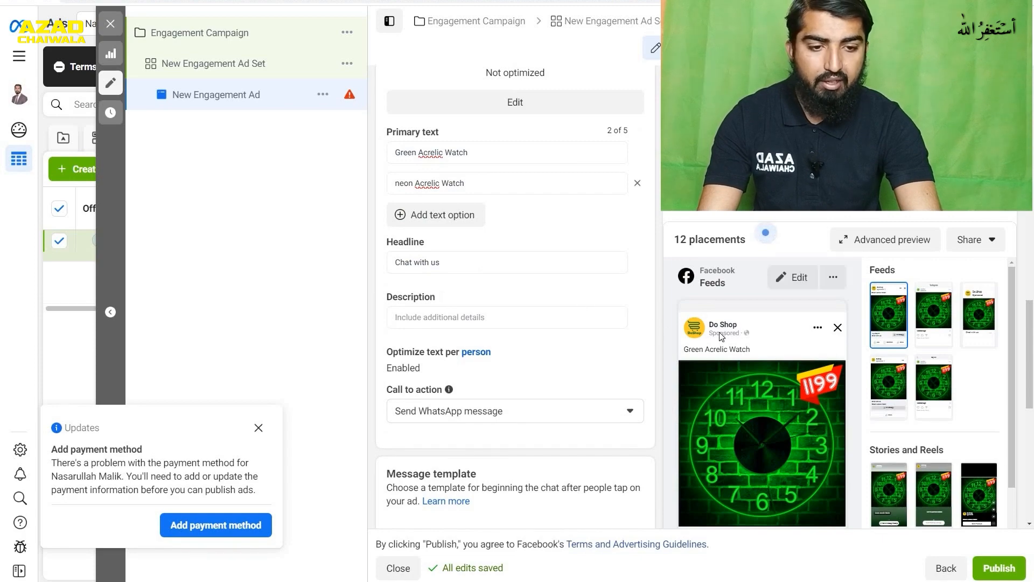
pyautogui.scroll(-10, 722, 337)
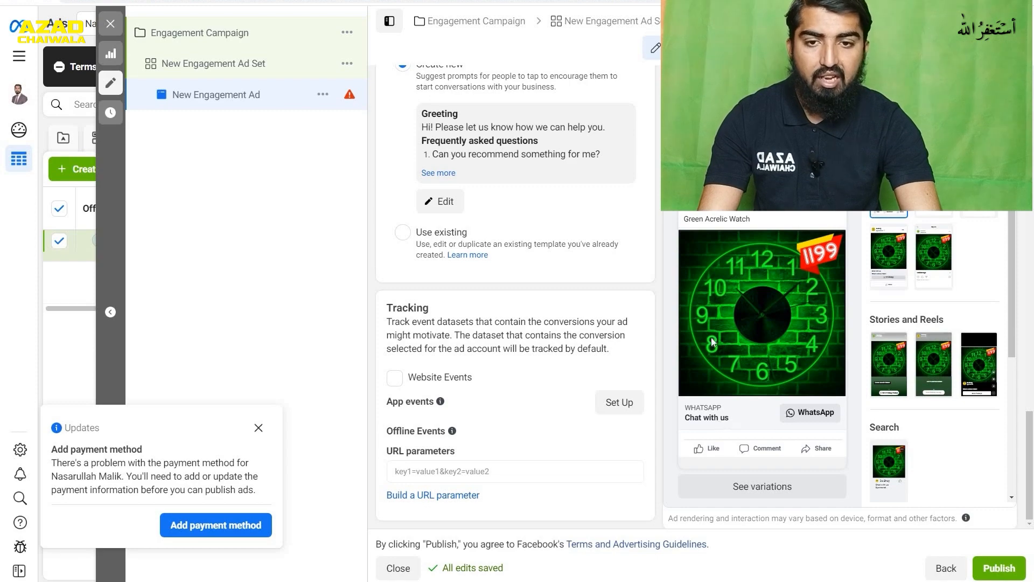
pyautogui.scroll(3, 716, 334)
pyautogui.scroll(8, 500, 298)
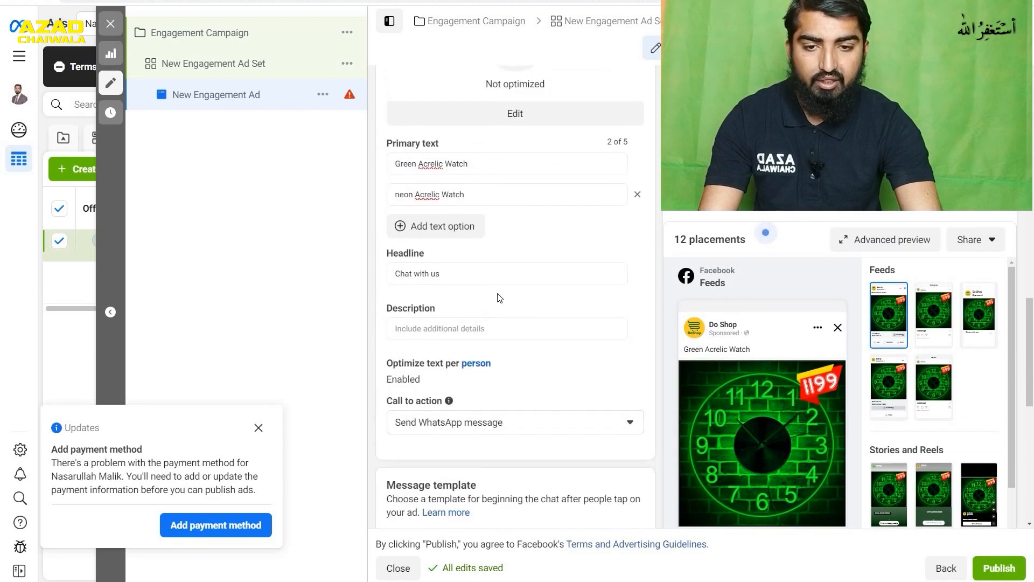
pyautogui.click(470, 274)
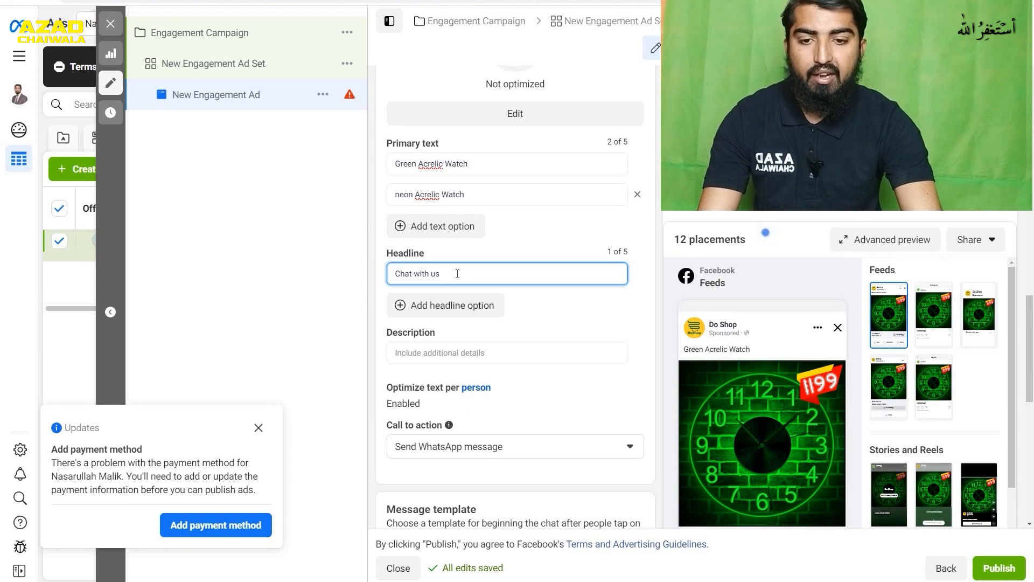
pyautogui.tripleClick(422, 274)
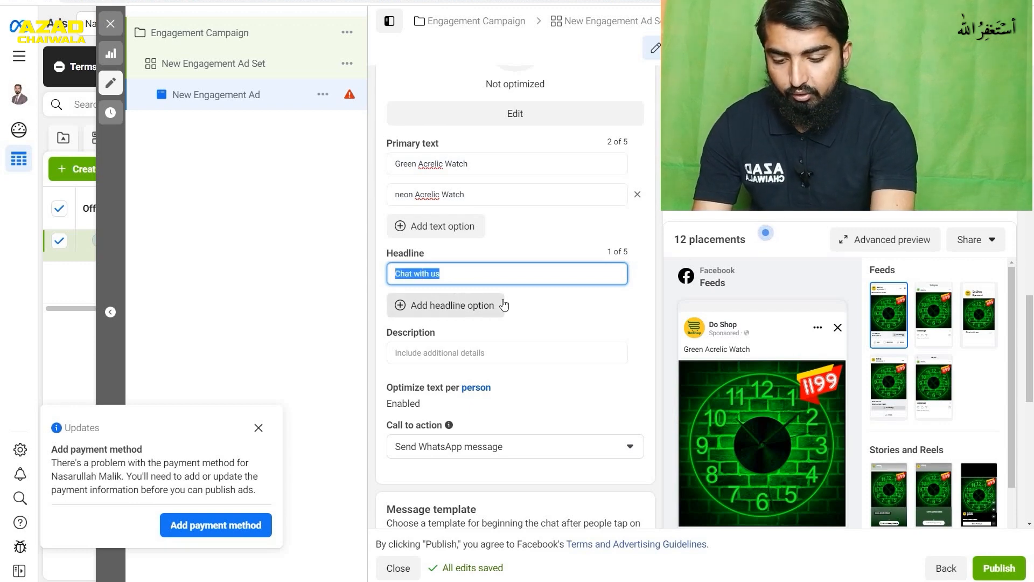
pyautogui.write('Contact Is F')
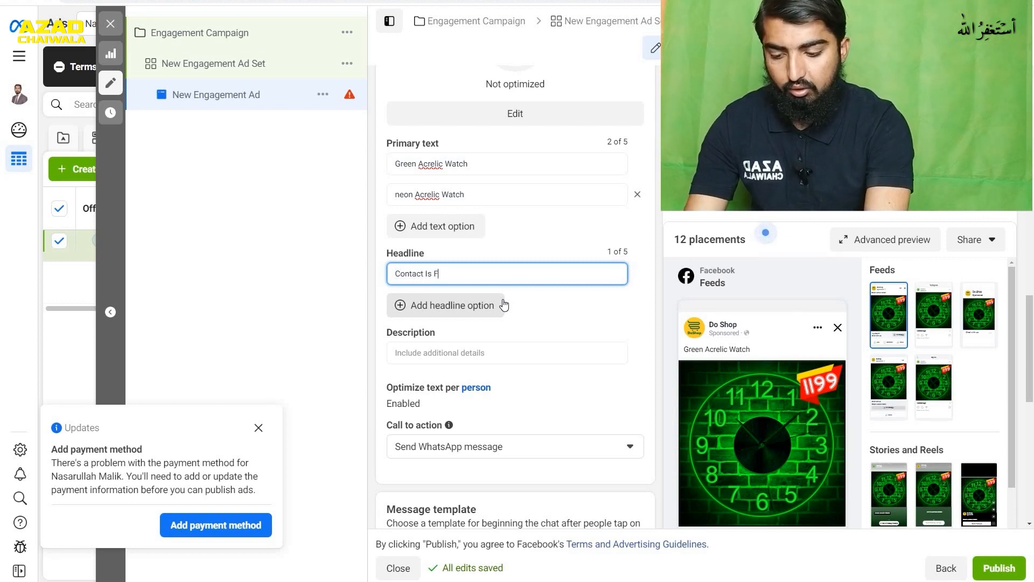
pyautogui.write('tails')
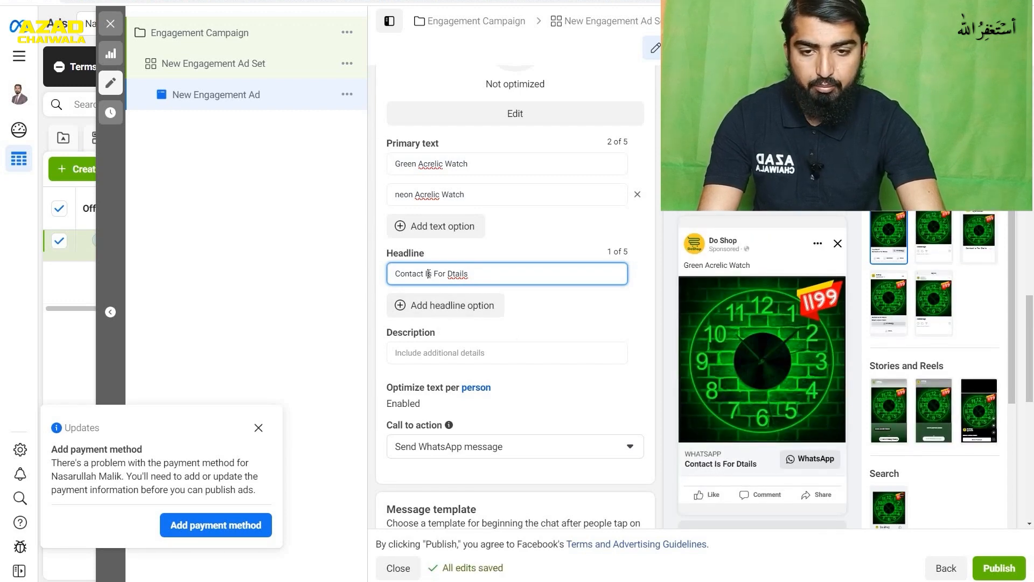
pyautogui.press('BackSpace')
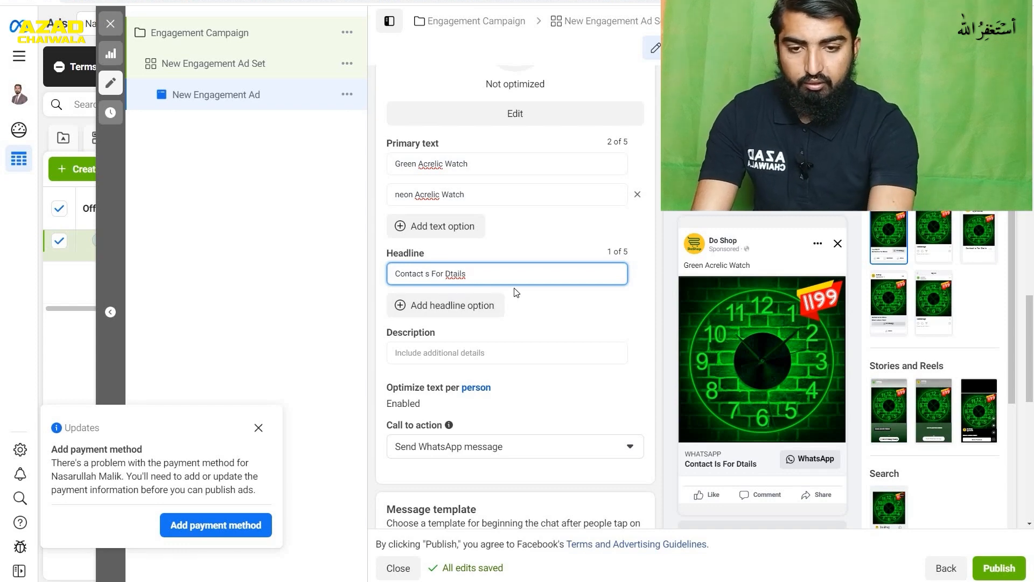
pyautogui.write('u')
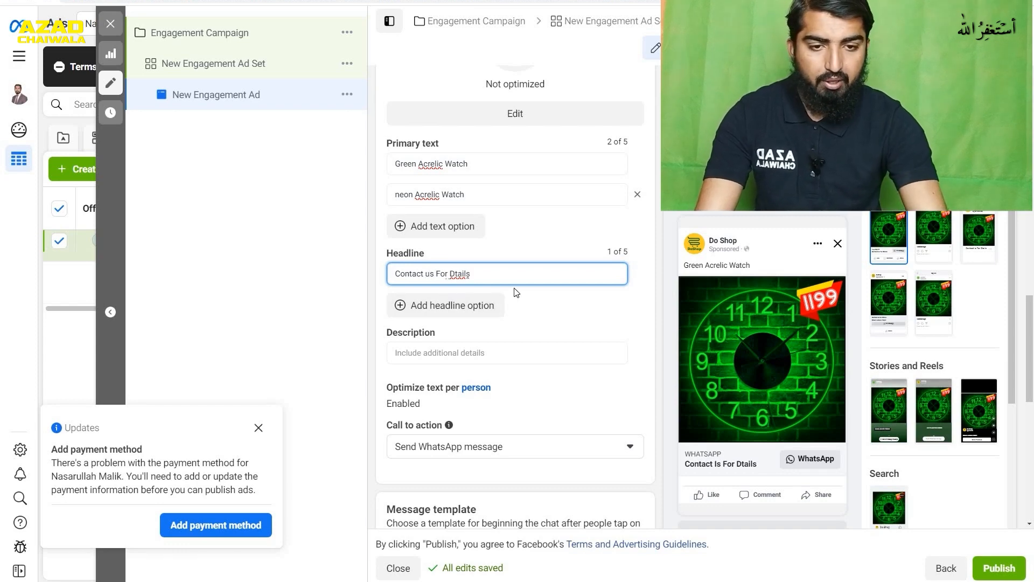
pyautogui.click(659, 320)
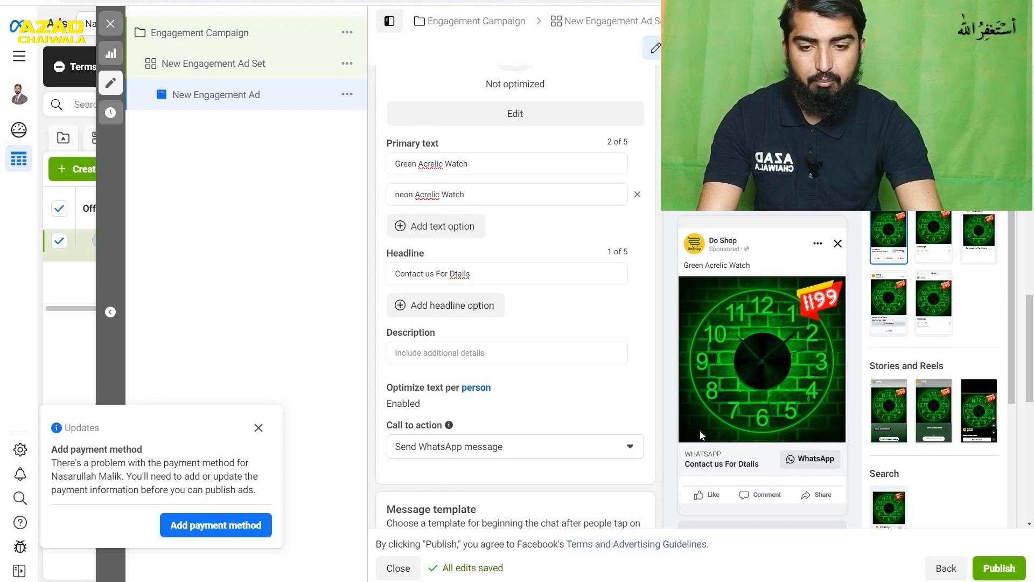
# - Enter "12 by 12 inches neon acrelic watch" as the ad's description
pyautogui.click(528, 350)
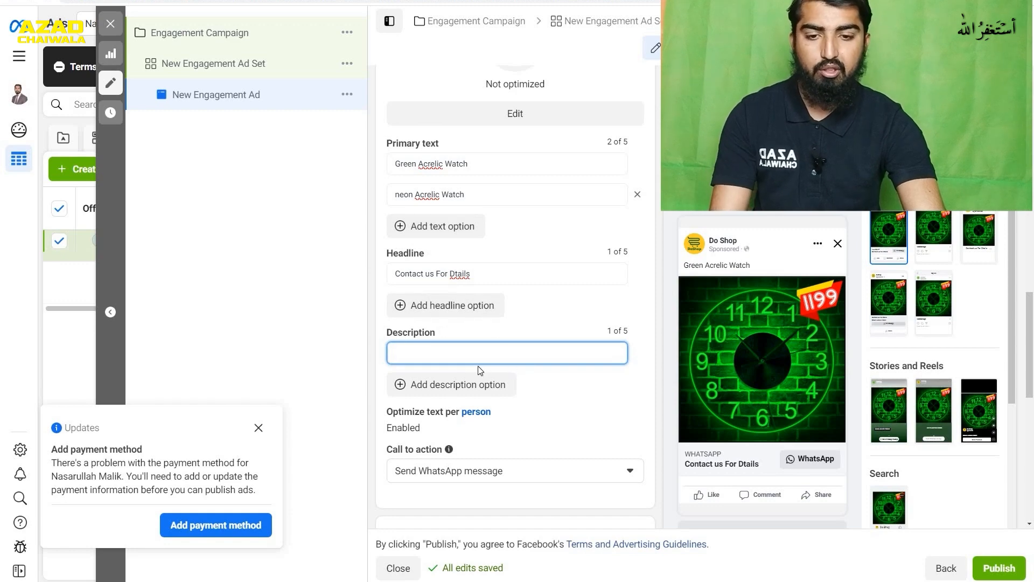
pyautogui.click(493, 354)
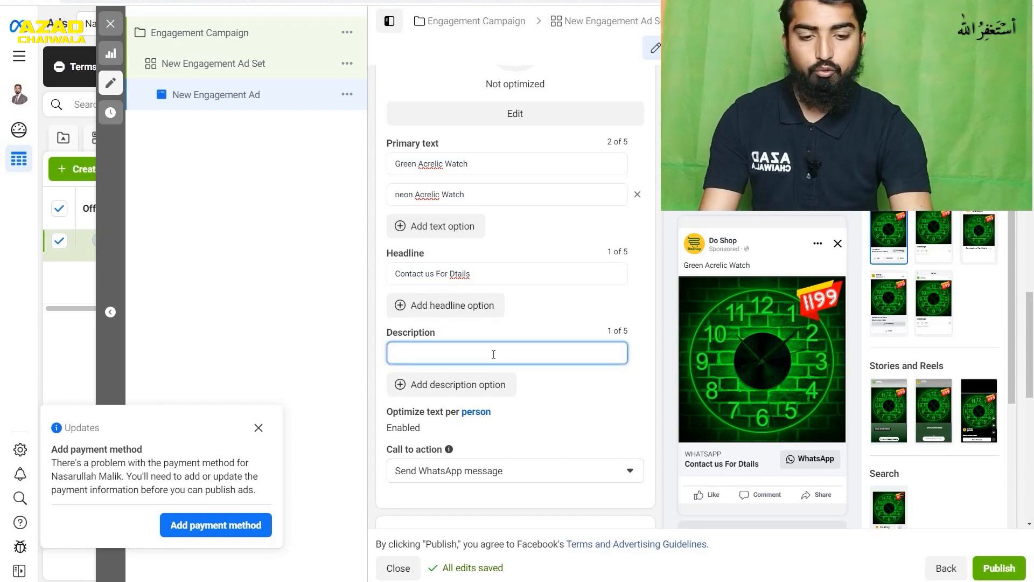
pyautogui.write('12')
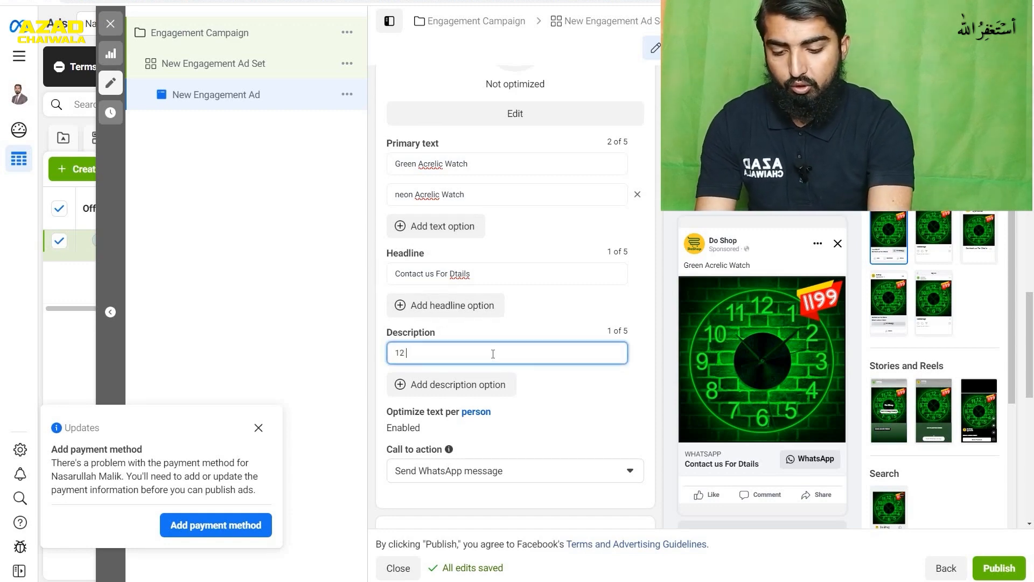
pyautogui.write(' by 12')
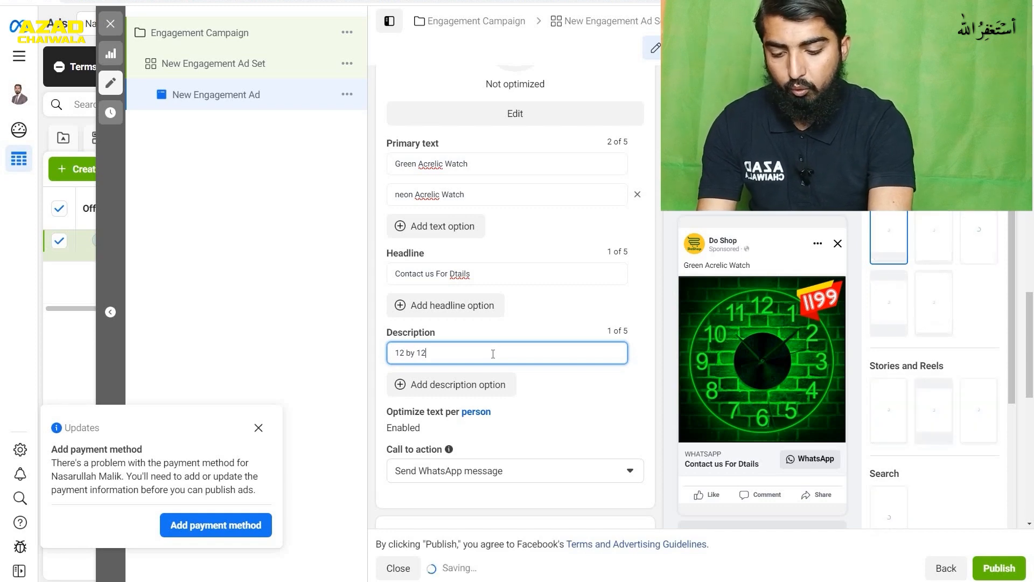
pyautogui.write(' inches ')
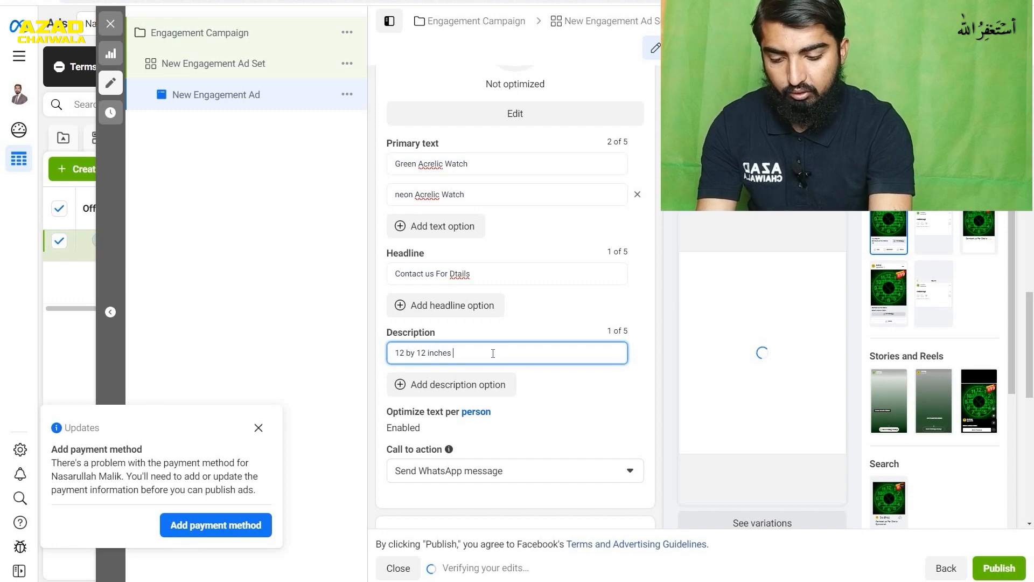
pyautogui.write('neon a')
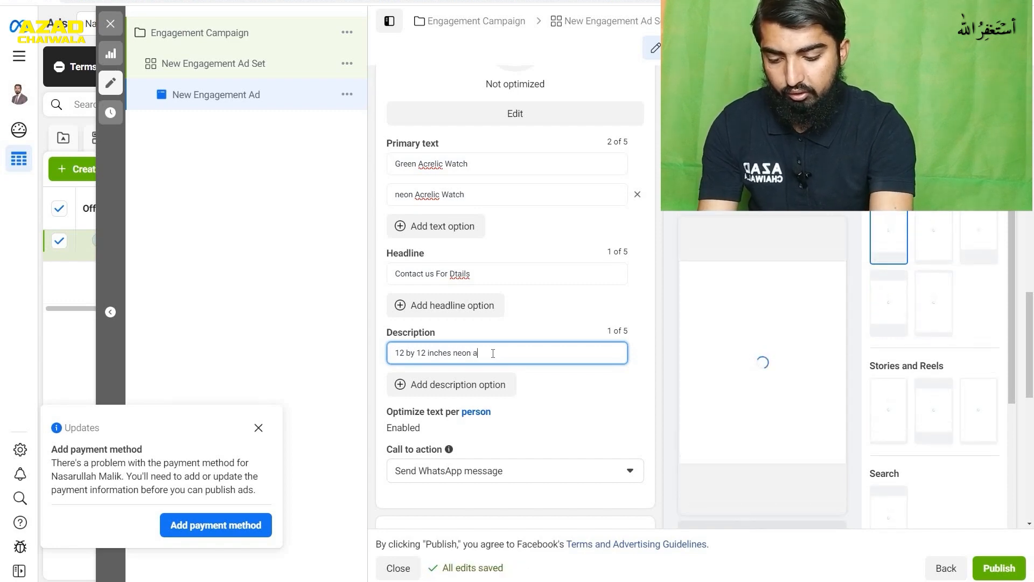
pyautogui.write('crelic w')
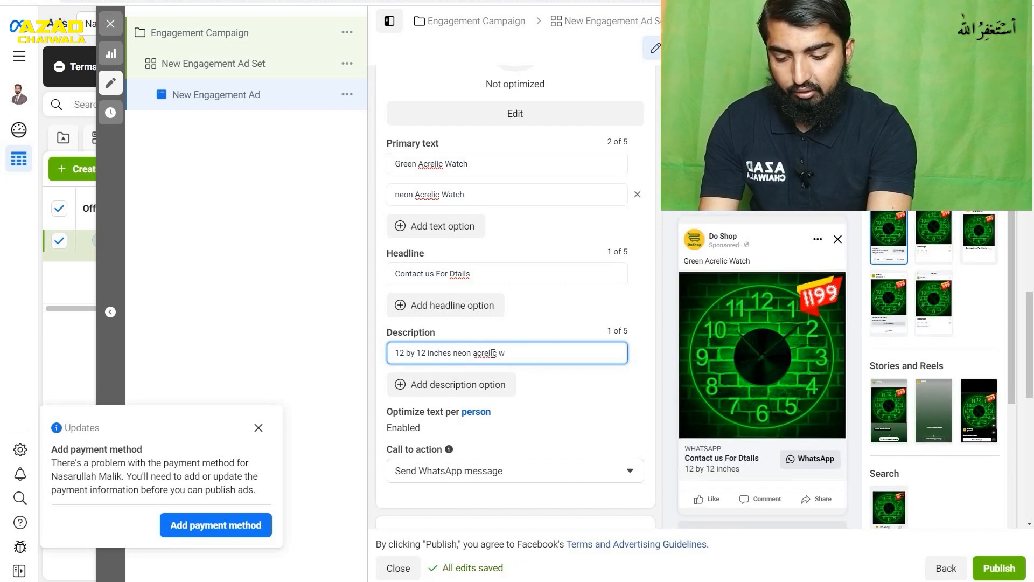
pyautogui.write('atch')
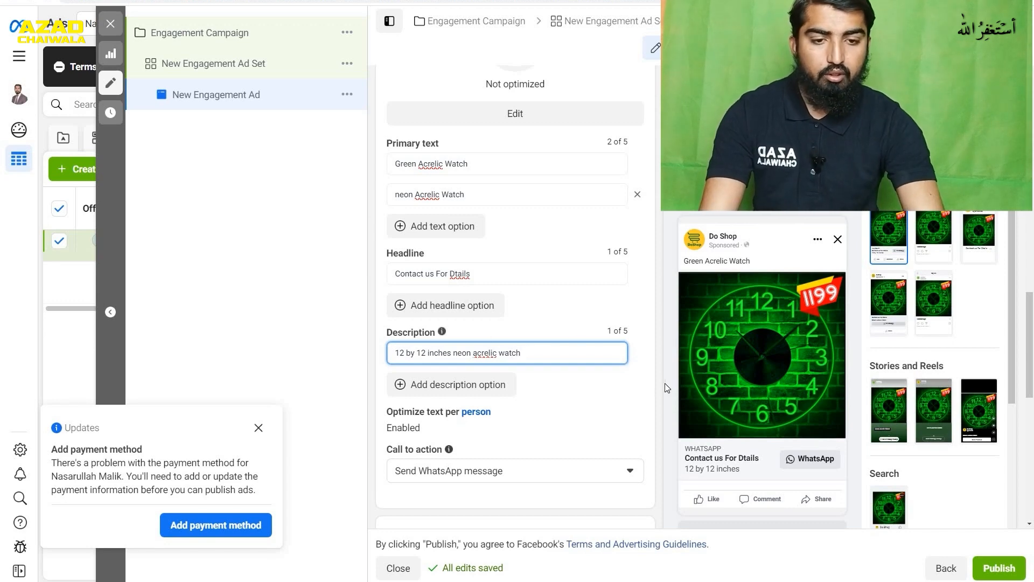
pyautogui.click(656, 378)
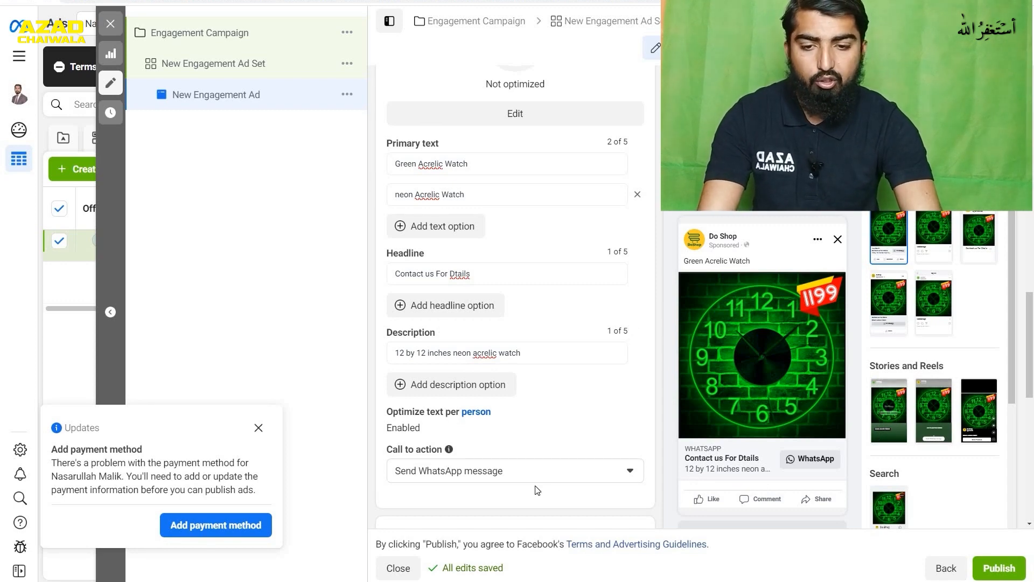
# - Try Order now as the ad's call to action, and set it to Shop now instead
pyautogui.click(564, 473)
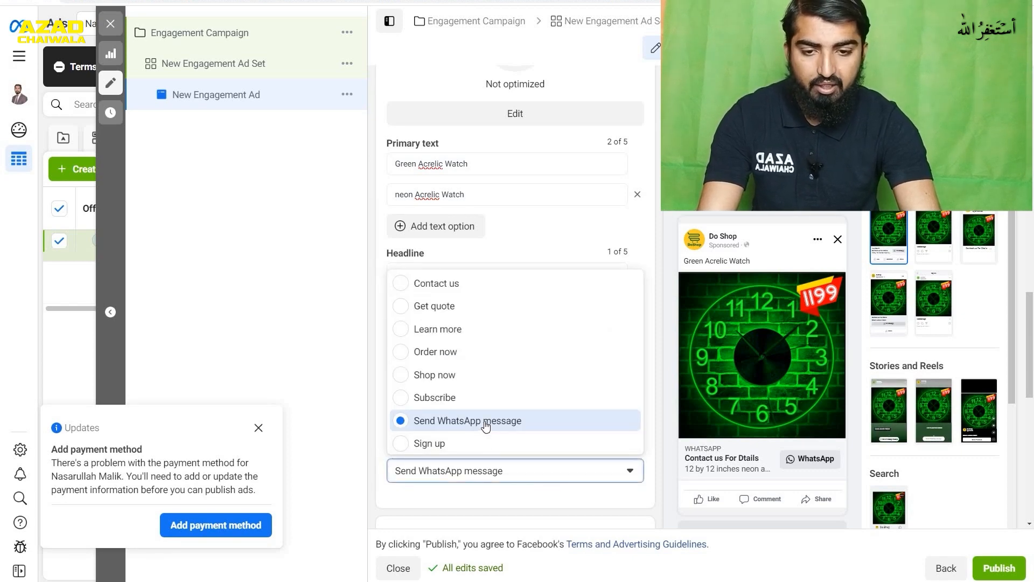
pyautogui.click(466, 359)
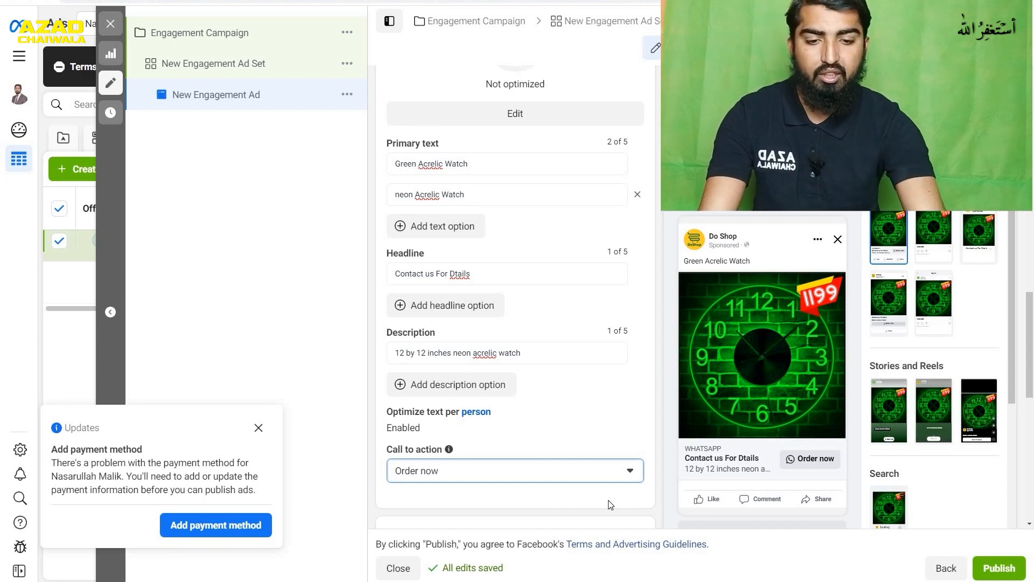
pyautogui.click(586, 479)
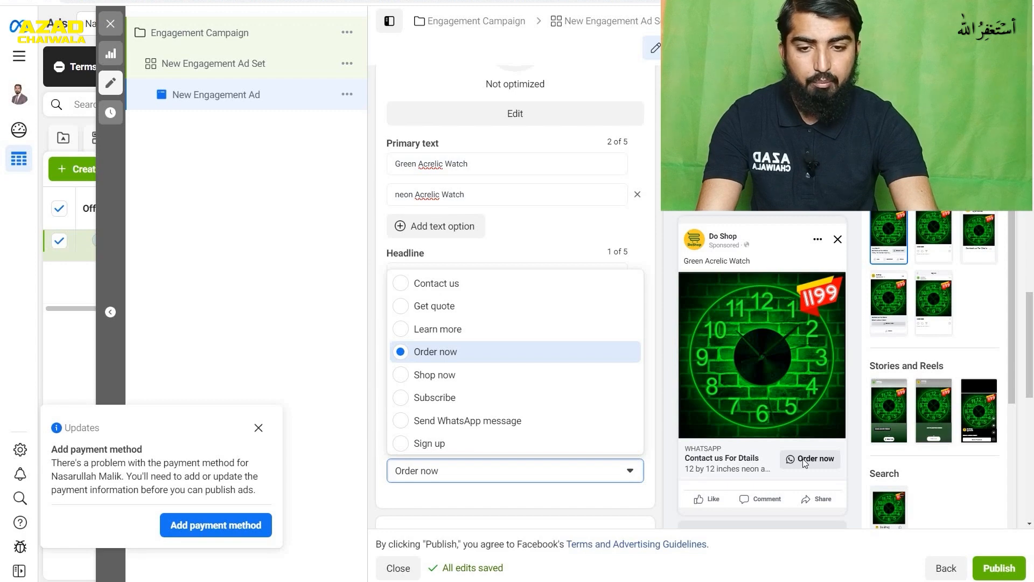
pyautogui.click(464, 372)
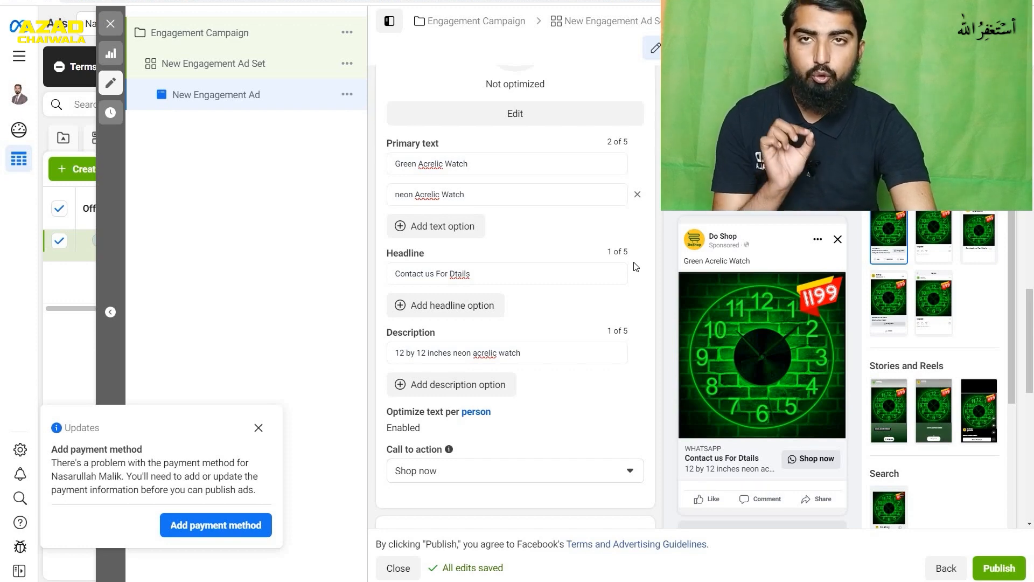
# - Choose to create a new message template for the chat, and open it for editing
pyautogui.scroll(-5, 636, 266)
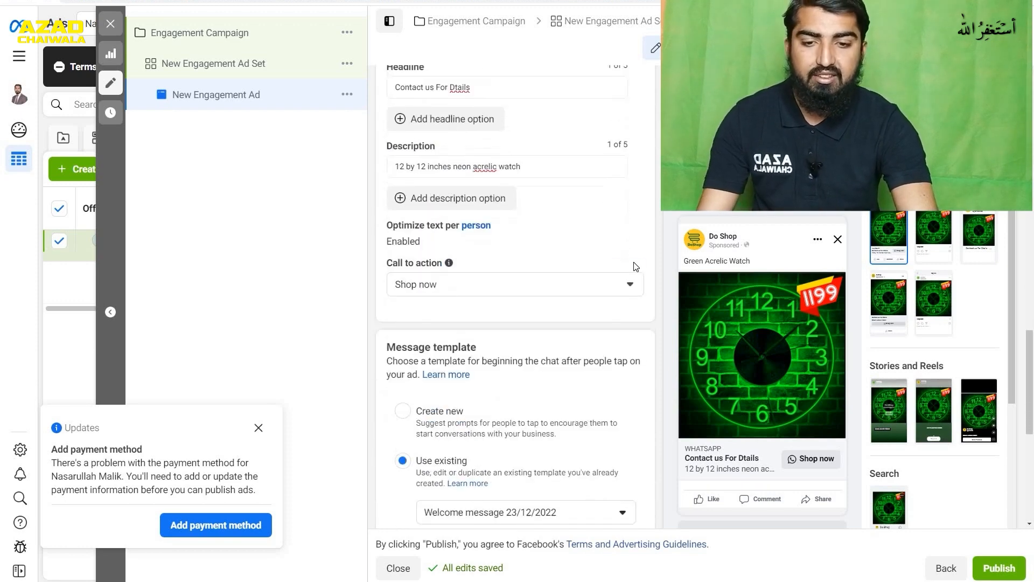
pyautogui.scroll(-1, 497, 328)
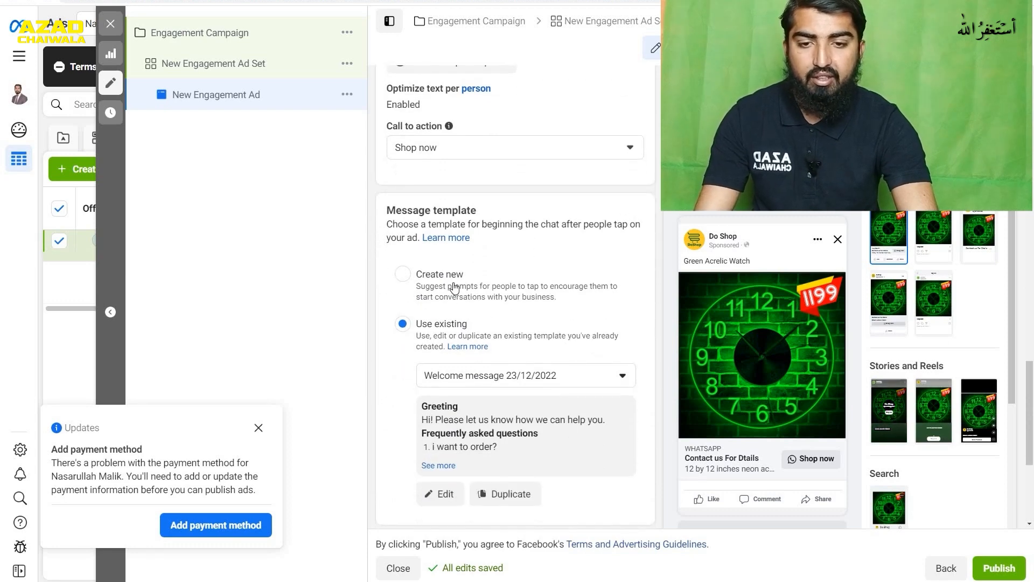
pyautogui.click(454, 286)
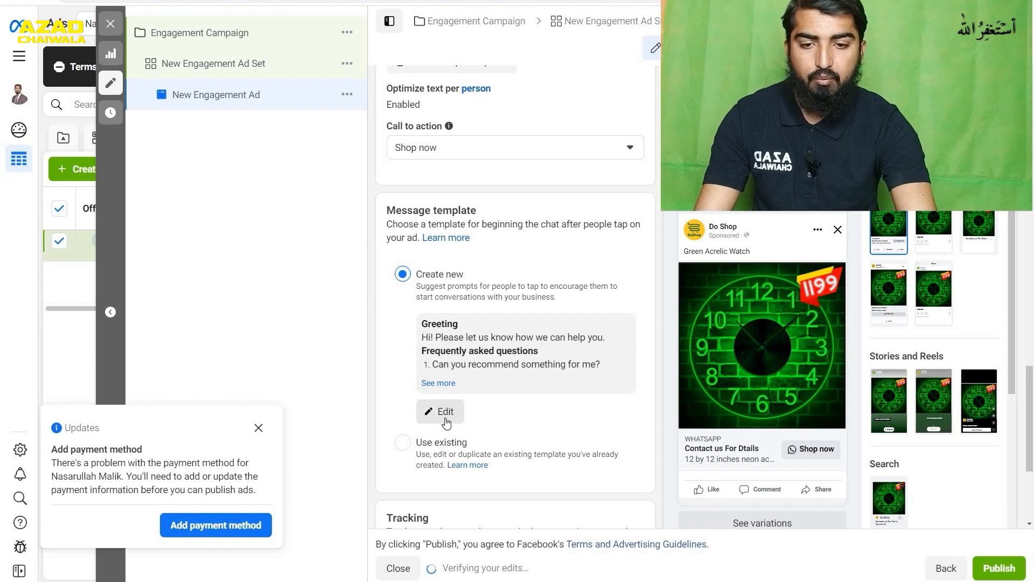
pyautogui.click(440, 412)
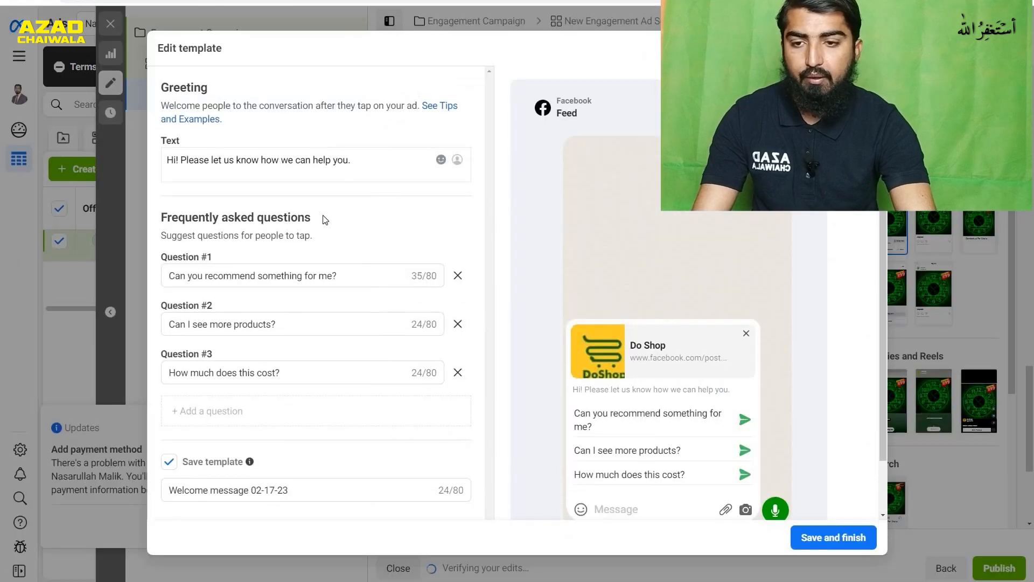
pyautogui.scroll(-1, 366, 267)
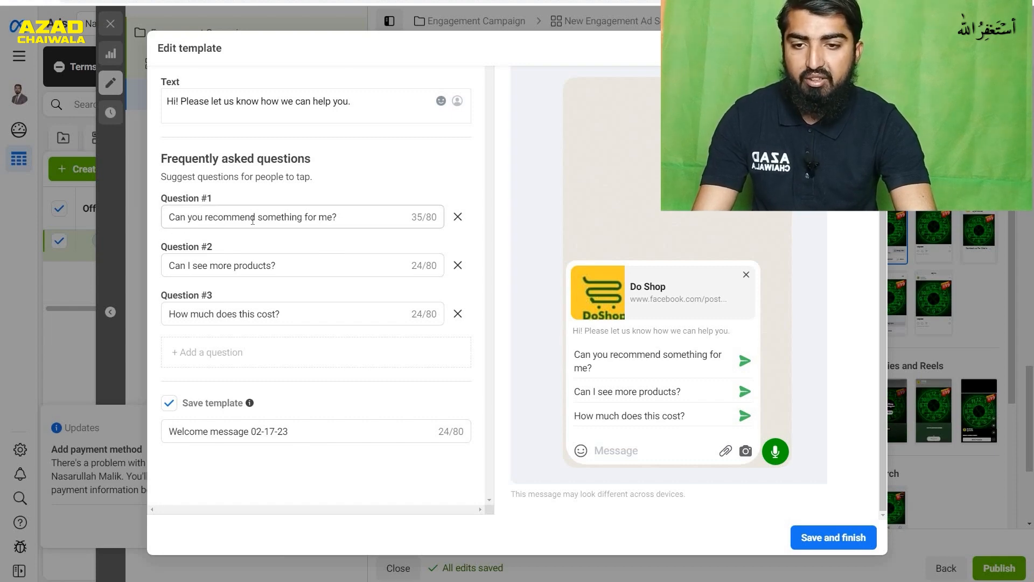
# - Replace the template's first frequently asked question with "what are color options?" and save the template
pyautogui.click(346, 220)
pyautogui.moveTo(337, 217); pyautogui.dragTo(161, 227)
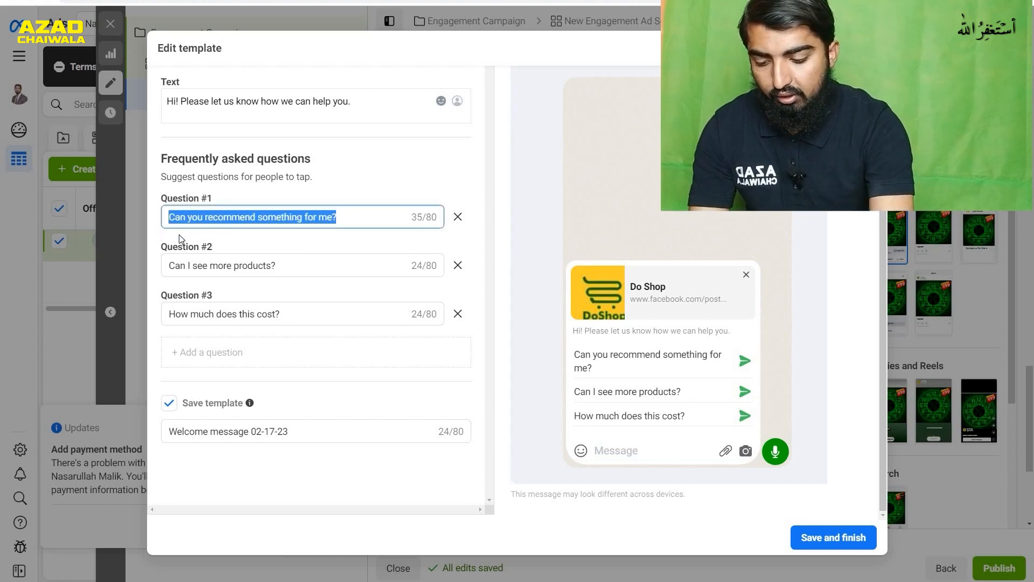
pyautogui.write('what')
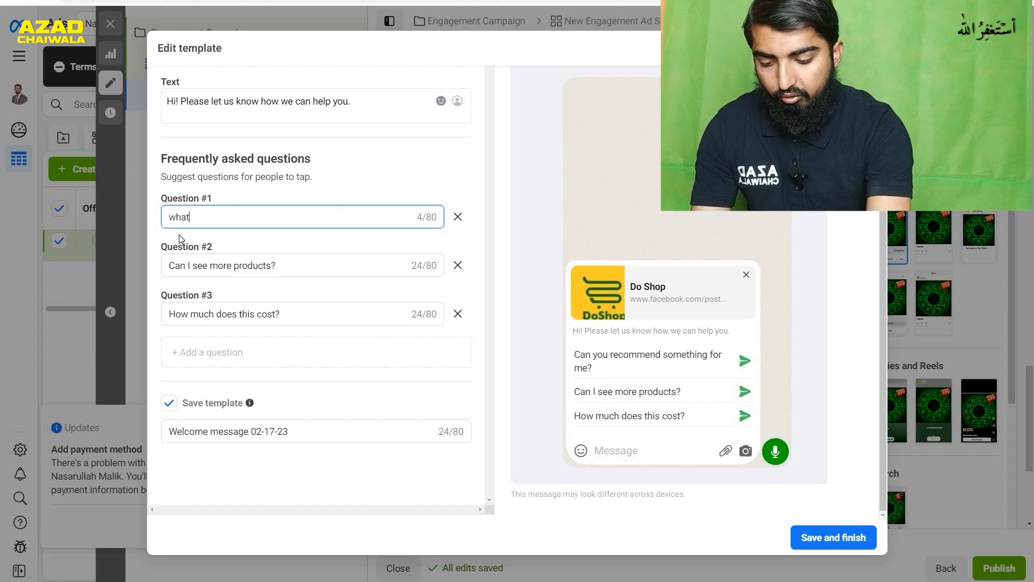
pyautogui.write(' are ')
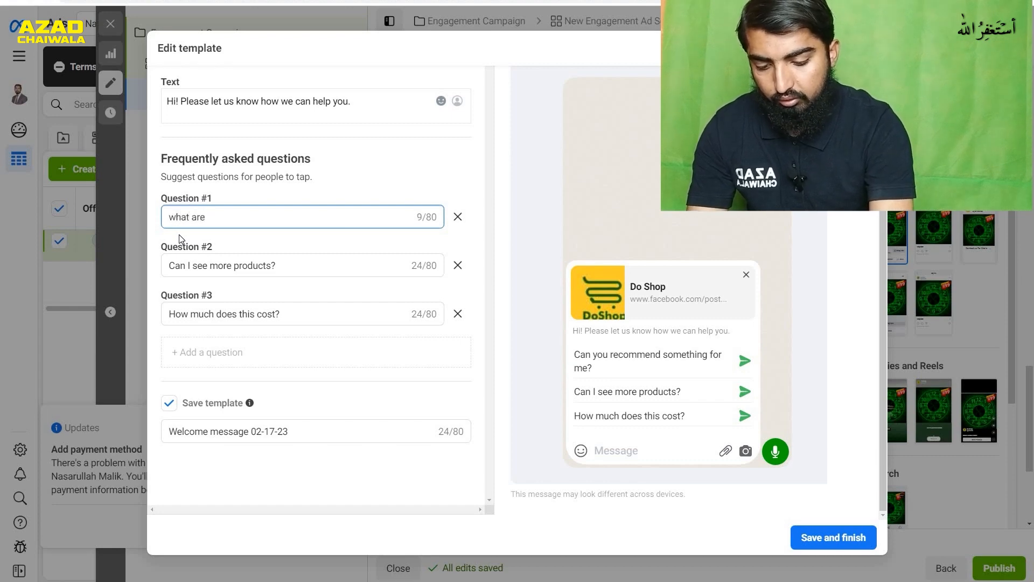
pyautogui.write('color o')
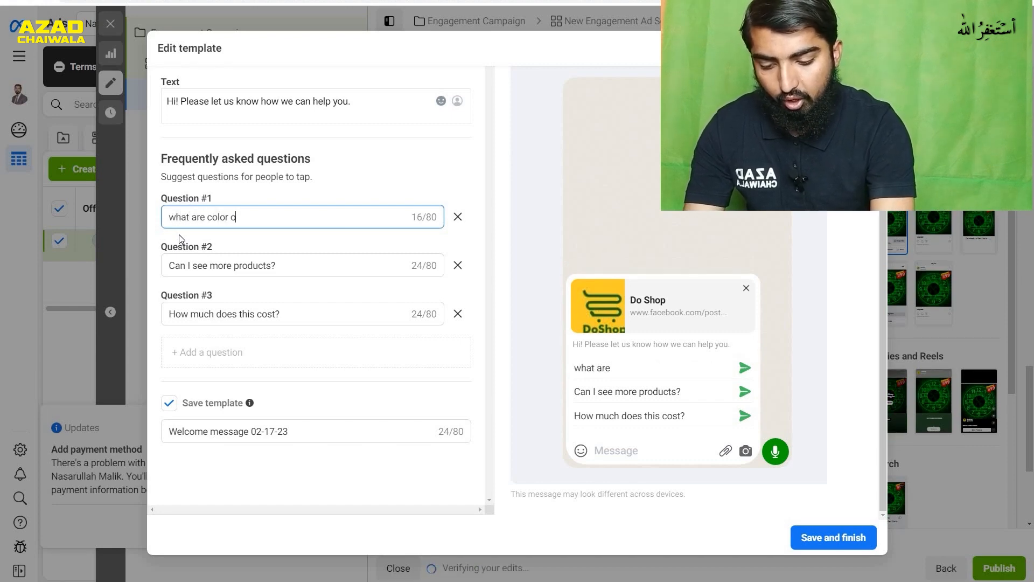
pyautogui.write('ptions?')
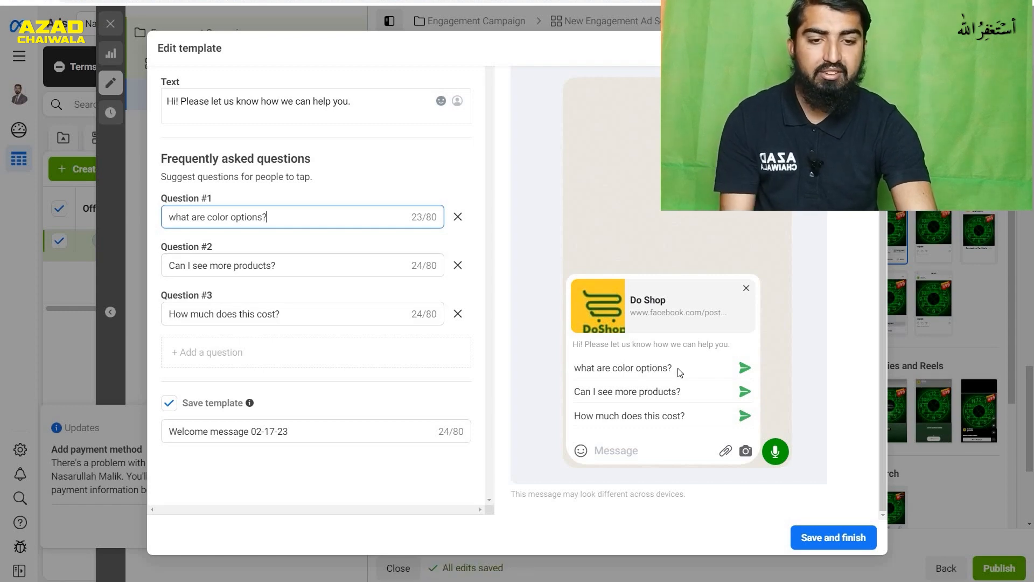
pyautogui.scroll(1, 335, 308)
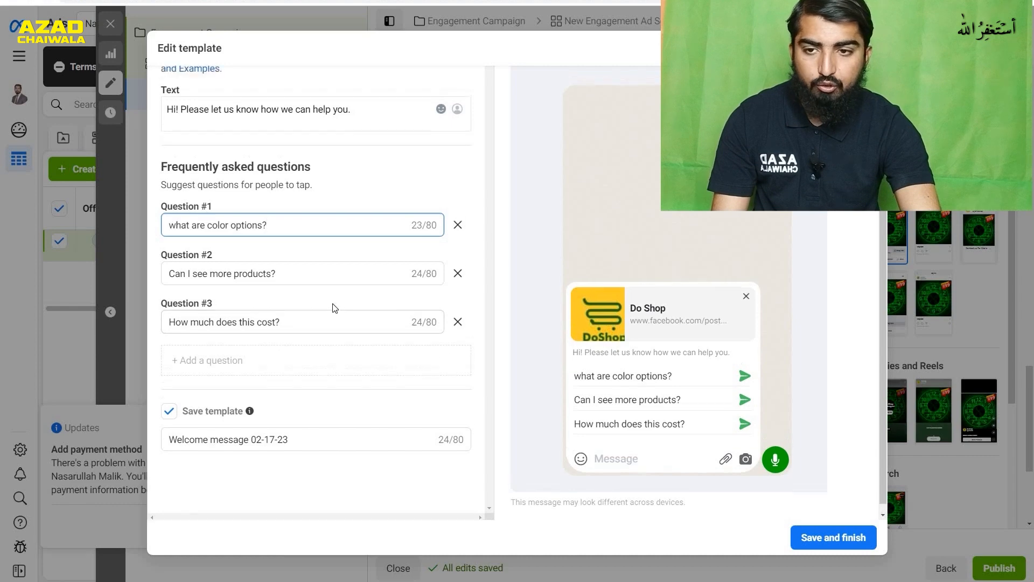
pyautogui.scroll(-1, 616, 394)
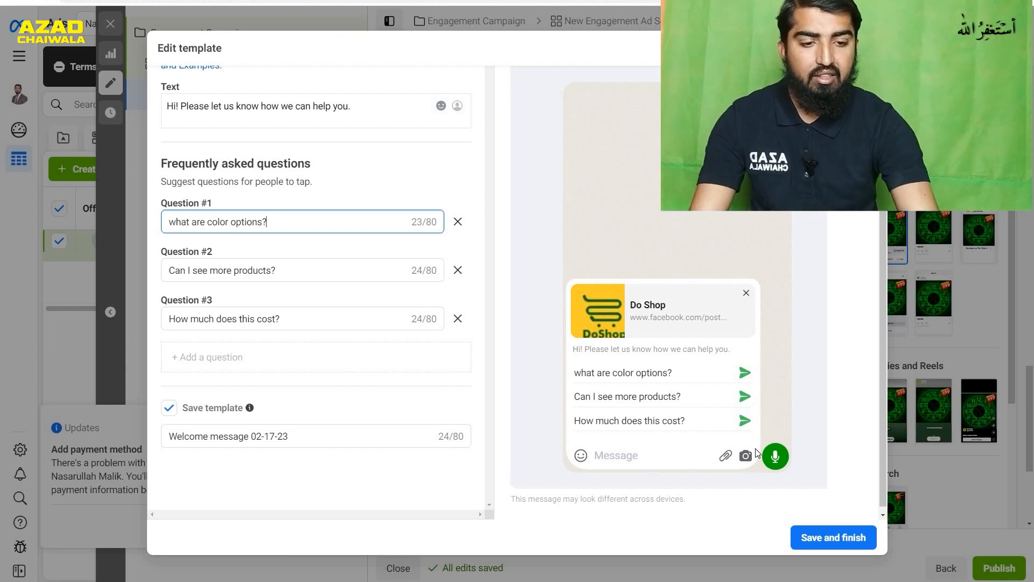
pyautogui.click(829, 539)
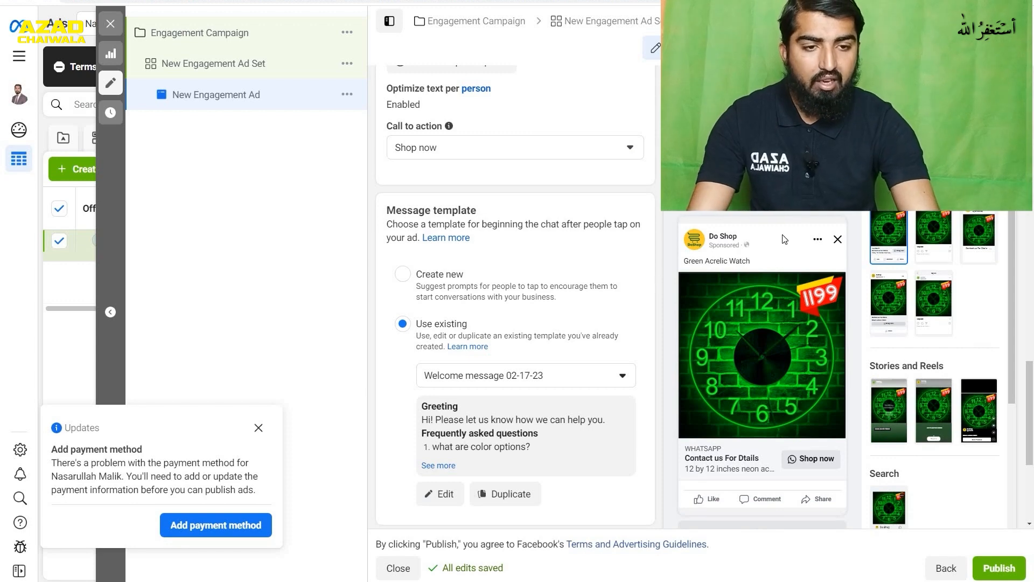
# - Preview the WhatsApp welcome conversation with its greeting and suggested questions, and look over the ad settings
pyautogui.click(889, 407)
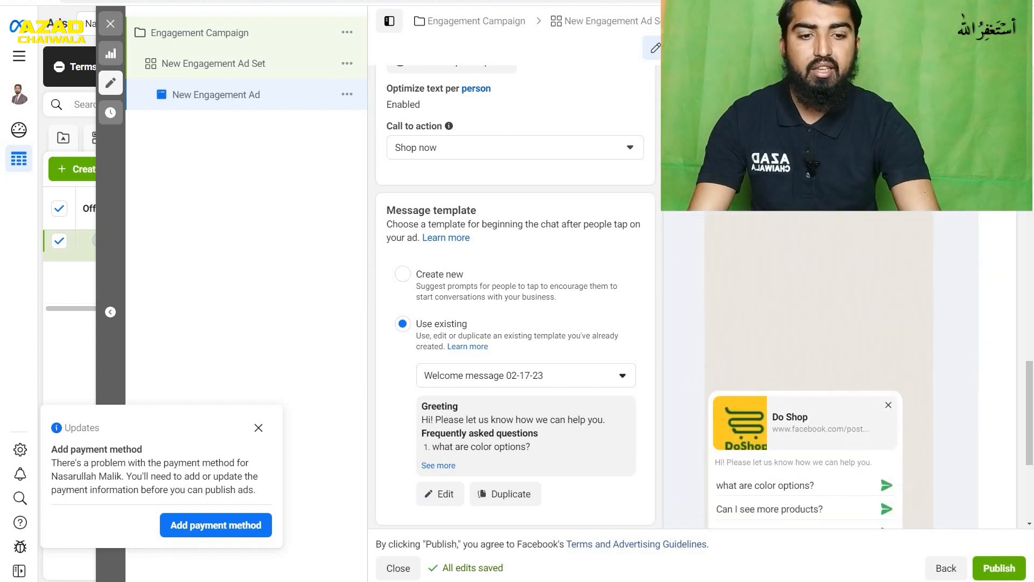
pyautogui.scroll(-3, 831, 286)
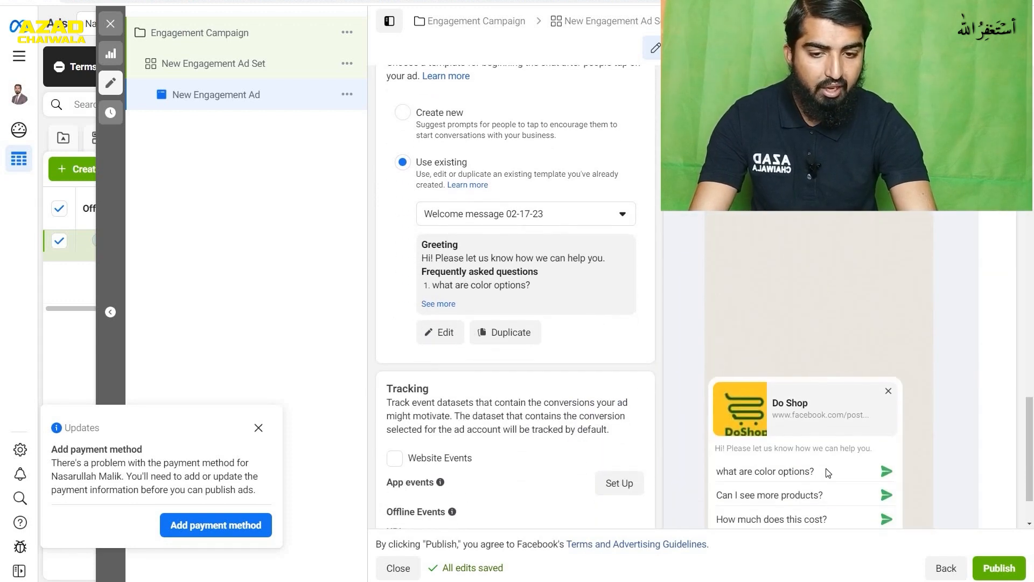
pyautogui.scroll(-1, 830, 463)
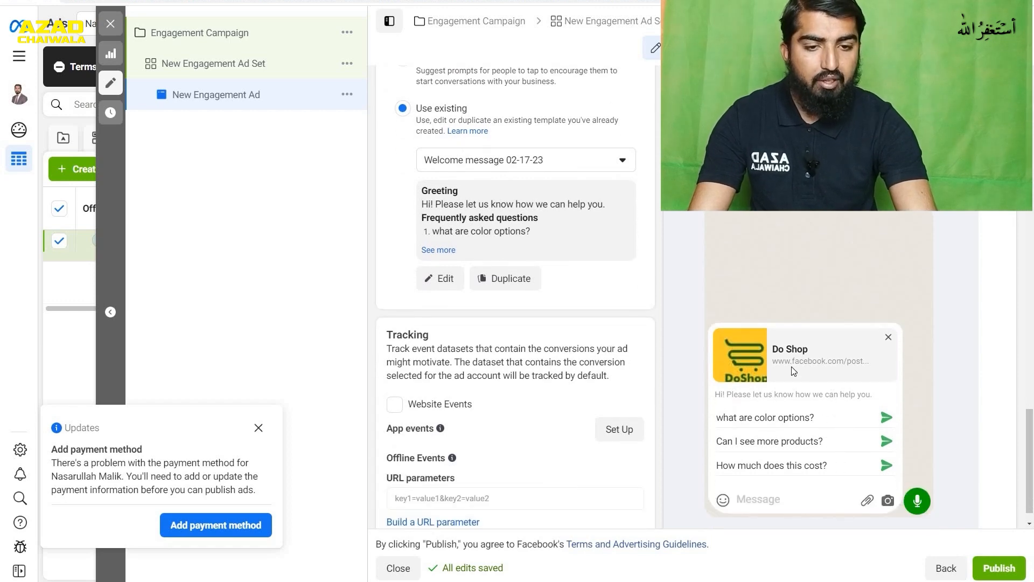
pyautogui.scroll(15, 826, 370)
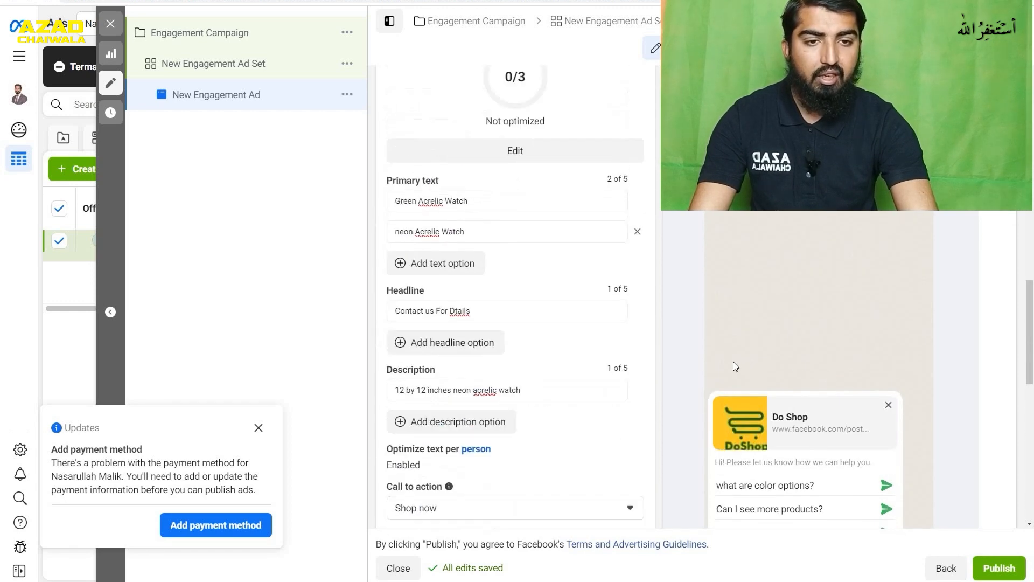